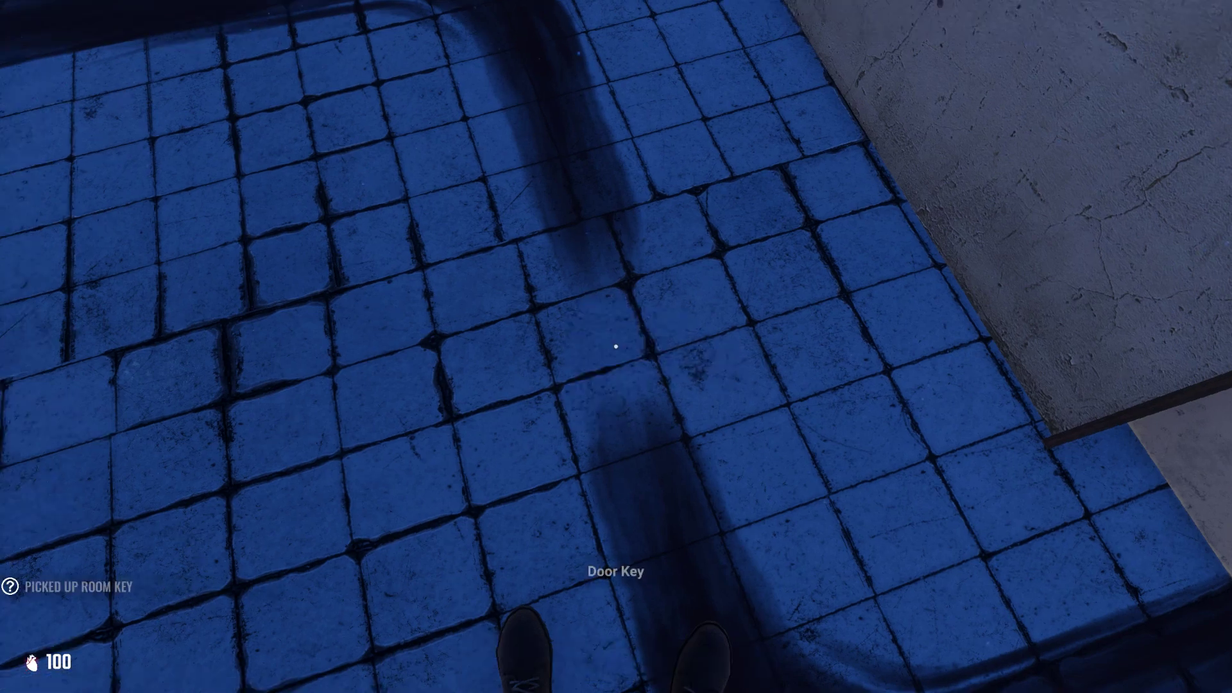
key(e)
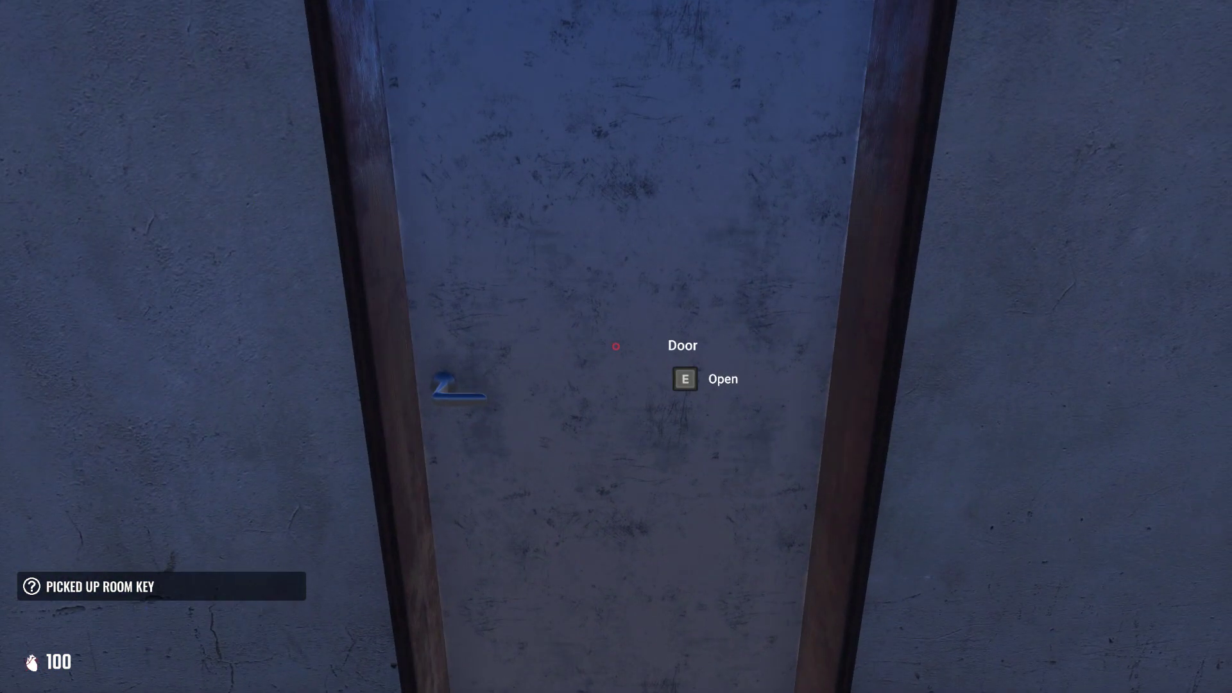
key(Tab)
key(Tab)
key(e)
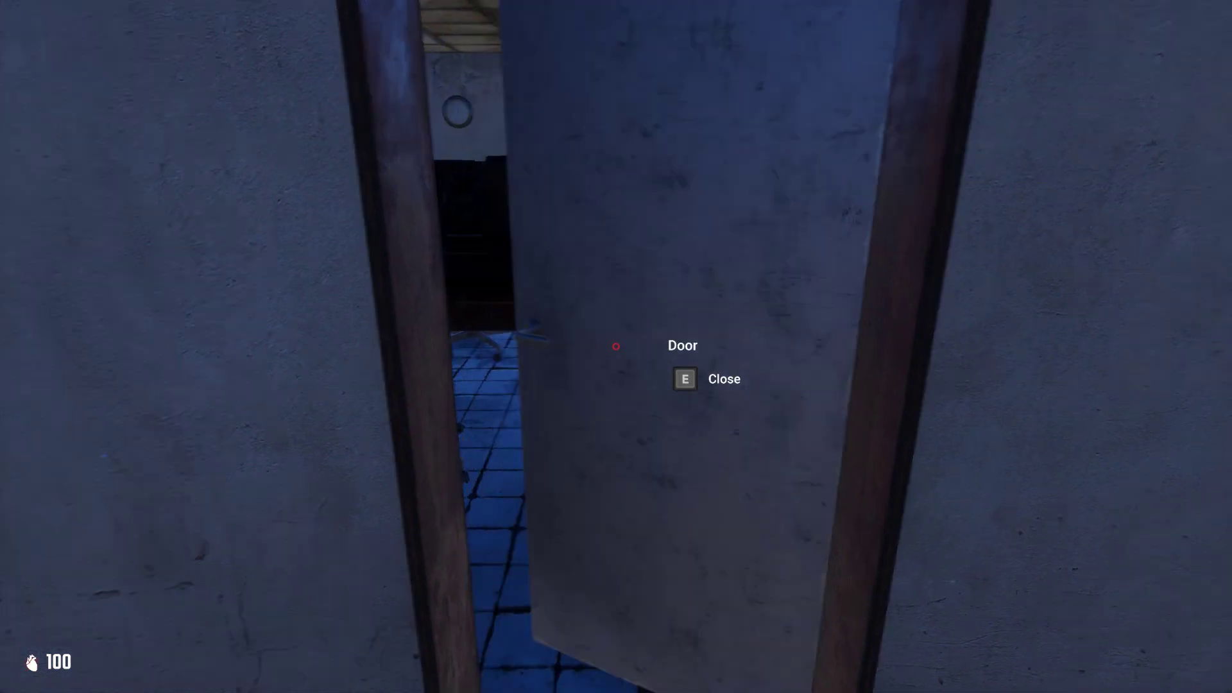
key(w)
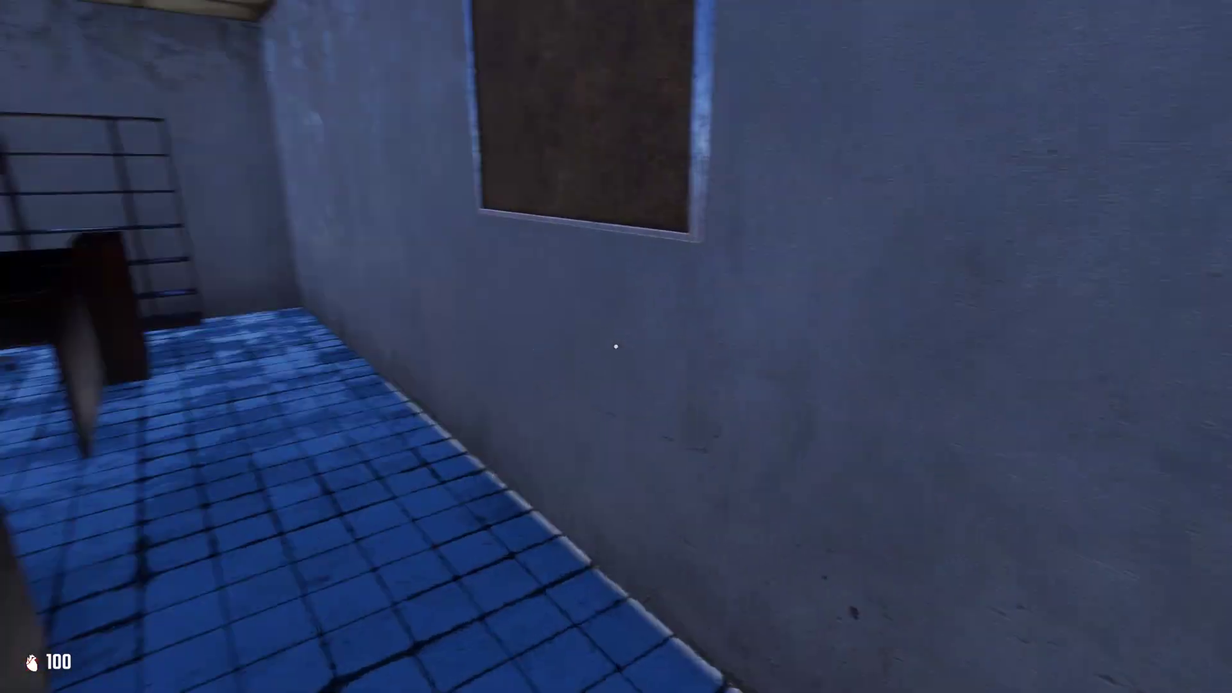
key(e)
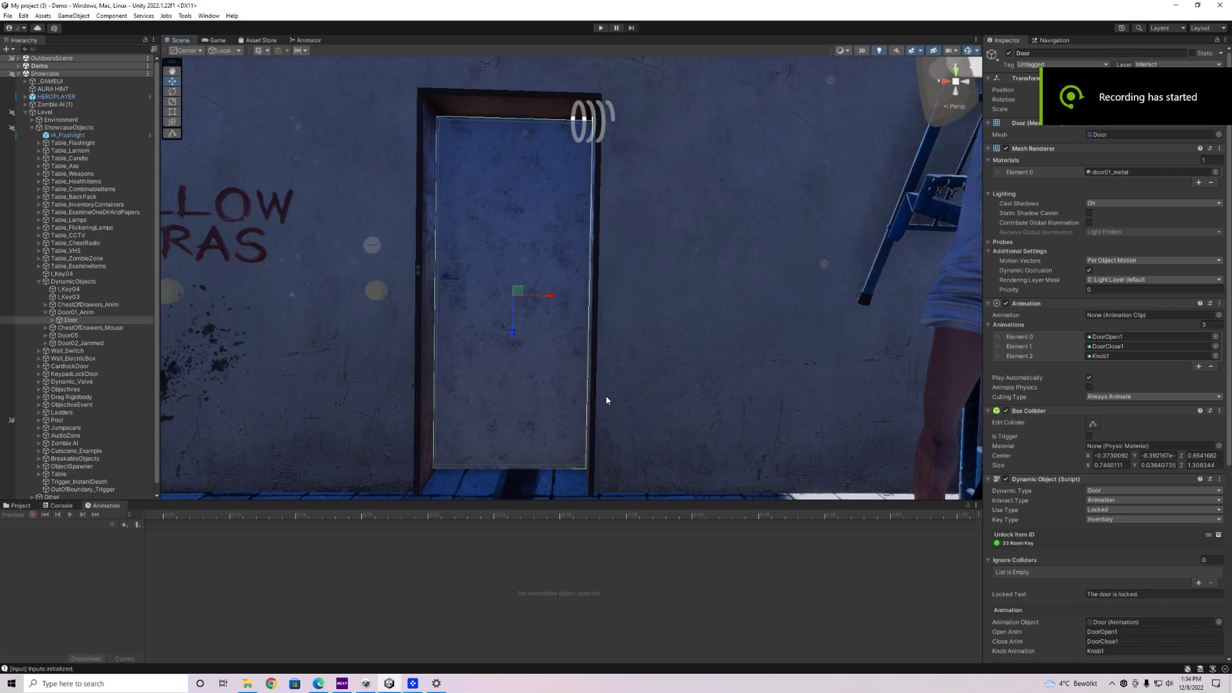
- Select the knob on the door beside the wall writing and preview the DoorOpen1 animation clip
mouse_move(633, 390)
right_down()
mouse_move(559, 423)
mouse_move(618, 376)
mouse_move(504, 408)
mouse_move(640, 401)
right_up()
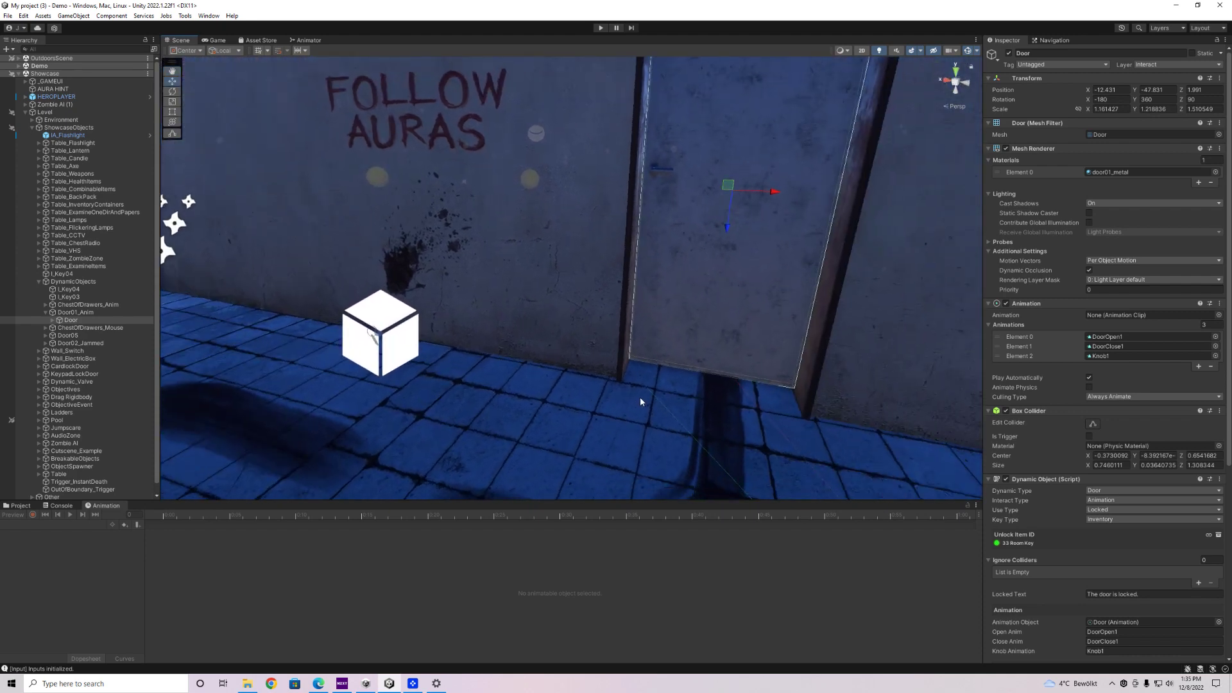
right_drag(640, 402, 675, 369)
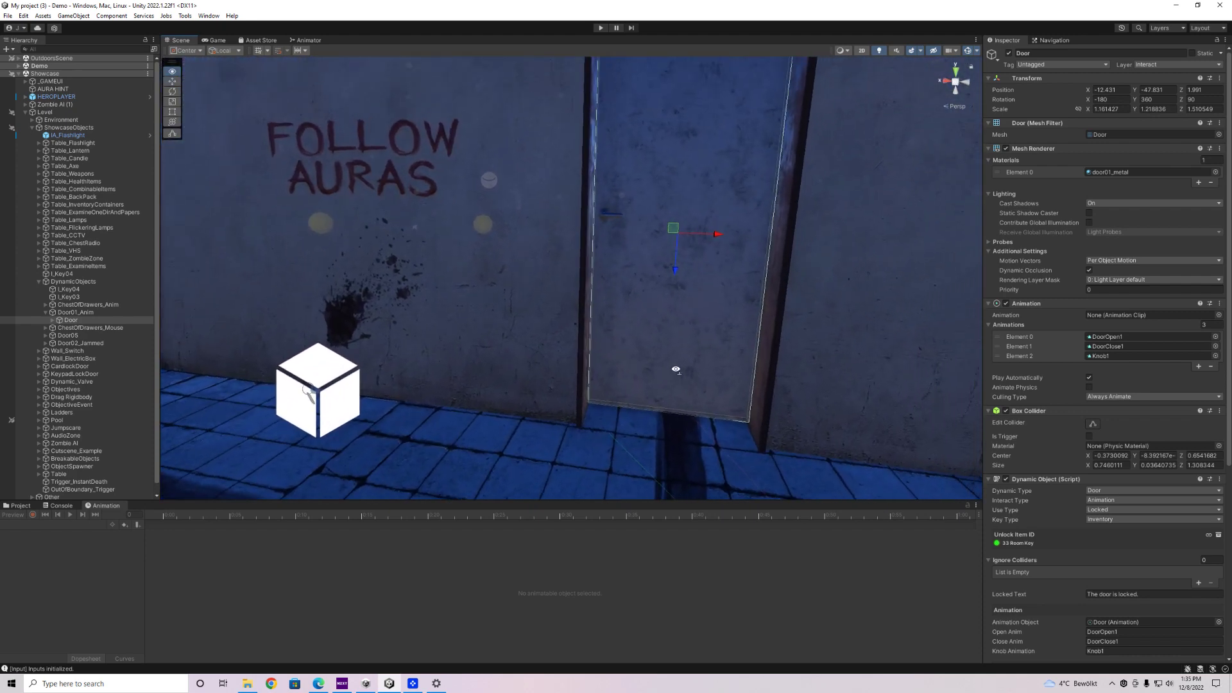
right_drag(675, 369, 708, 356)
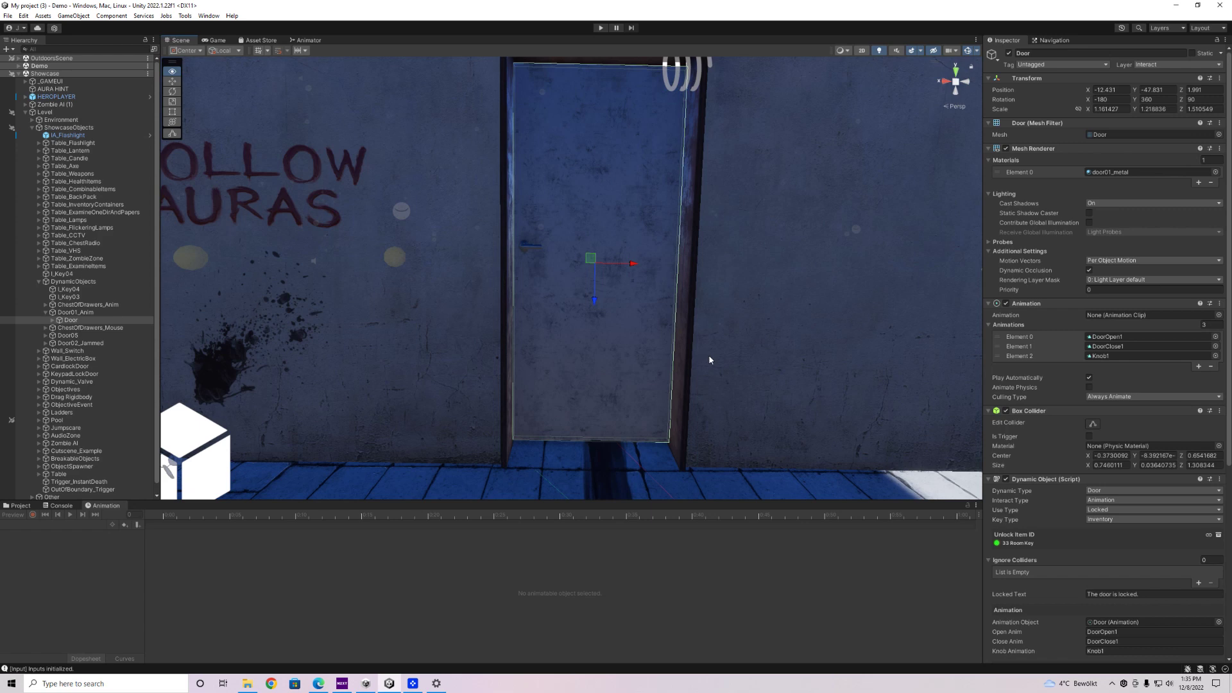
mouse_move(844, 389)
right_down()
mouse_move(817, 390)
mouse_move(834, 384)
right_up()
scroll(721, 352, up, 5)
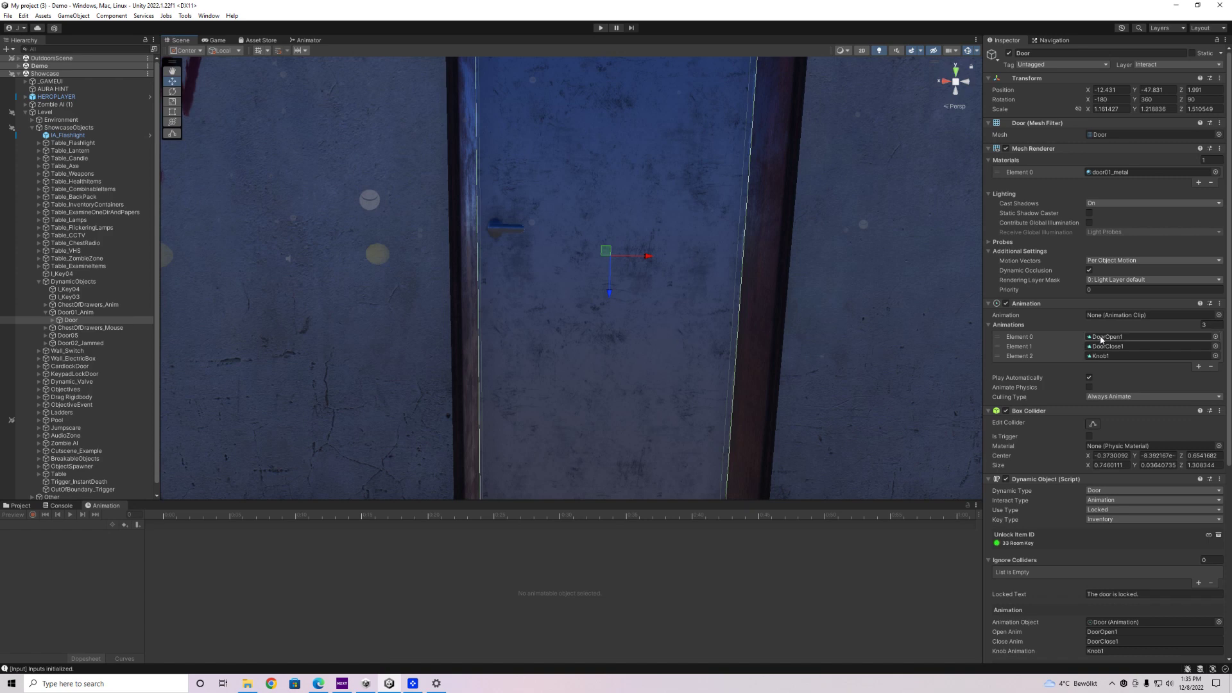
click(511, 228)
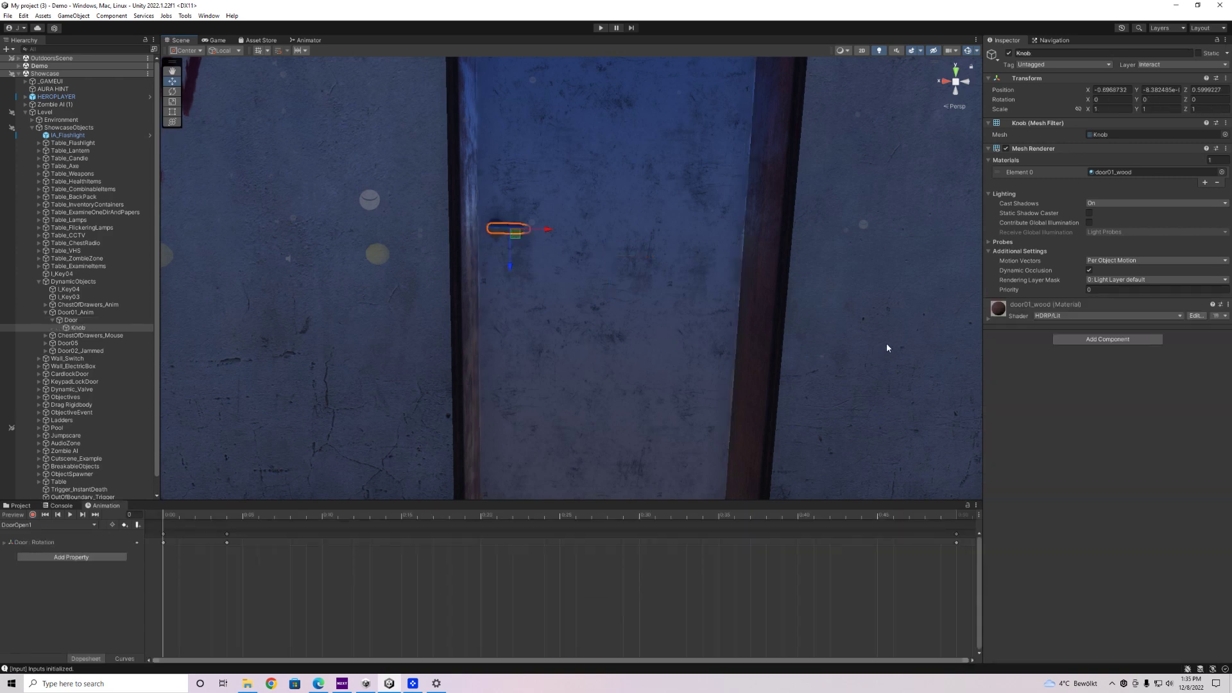
click(70, 513)
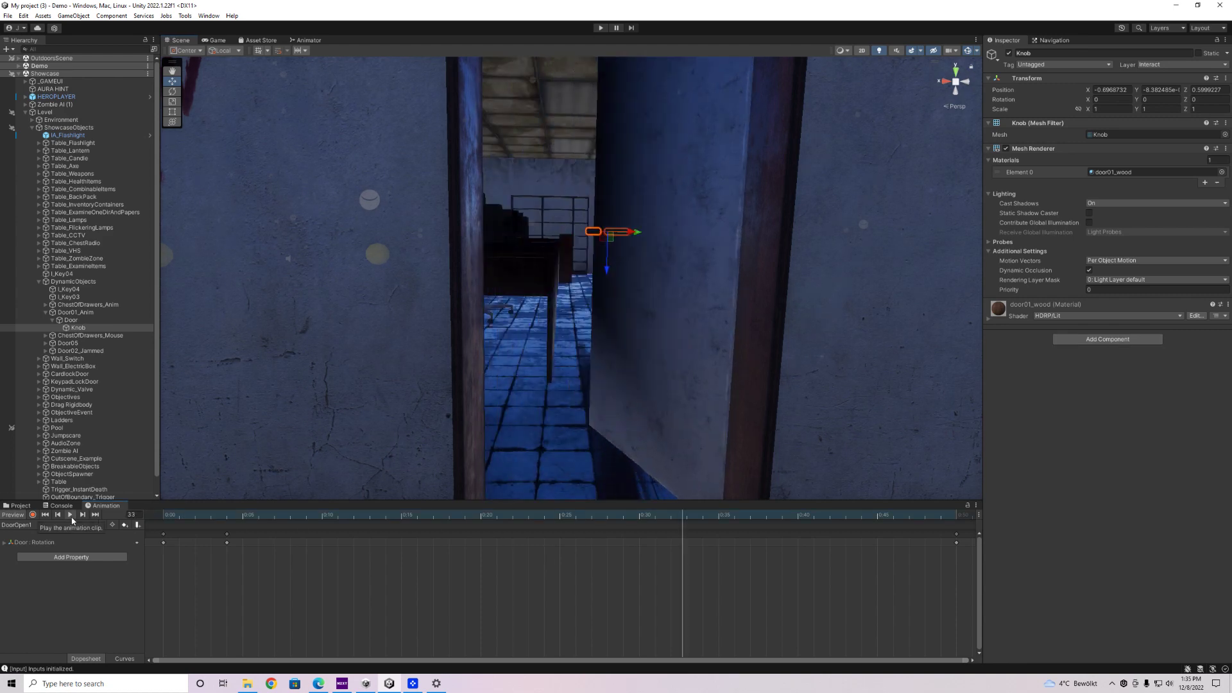
- Preview the Knob1 animation clip and scrub its timeline back to the first frame
click(64, 524)
click(26, 543)
click(71, 515)
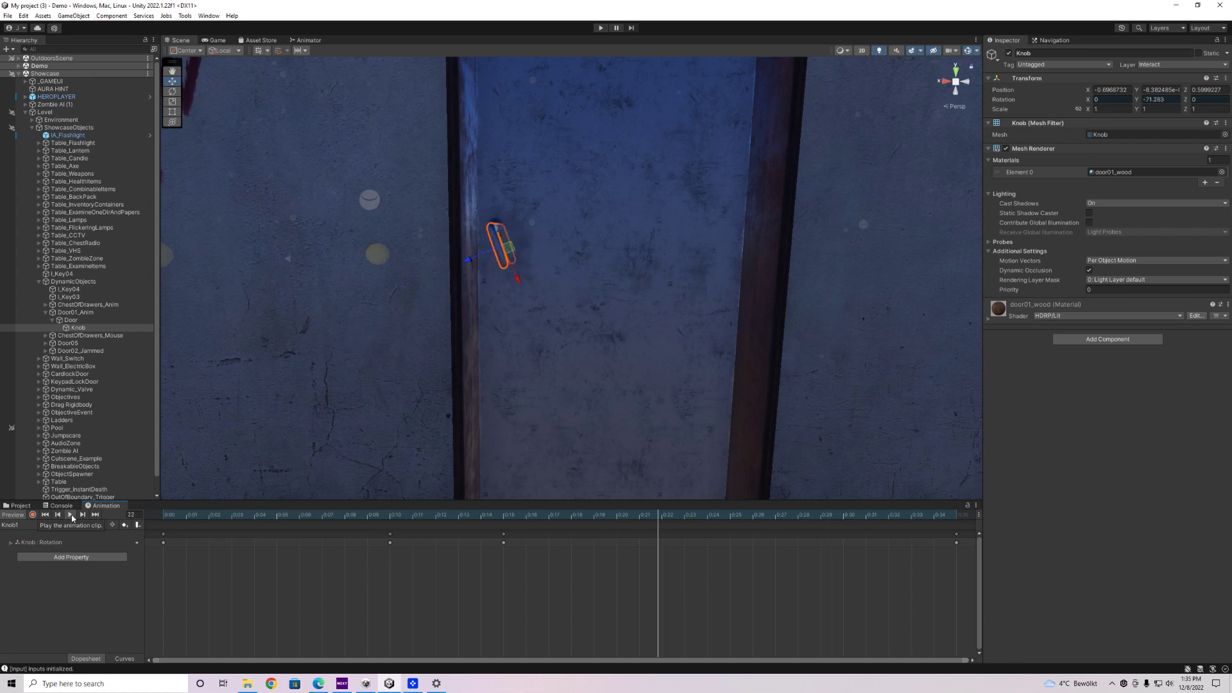
click(210, 515)
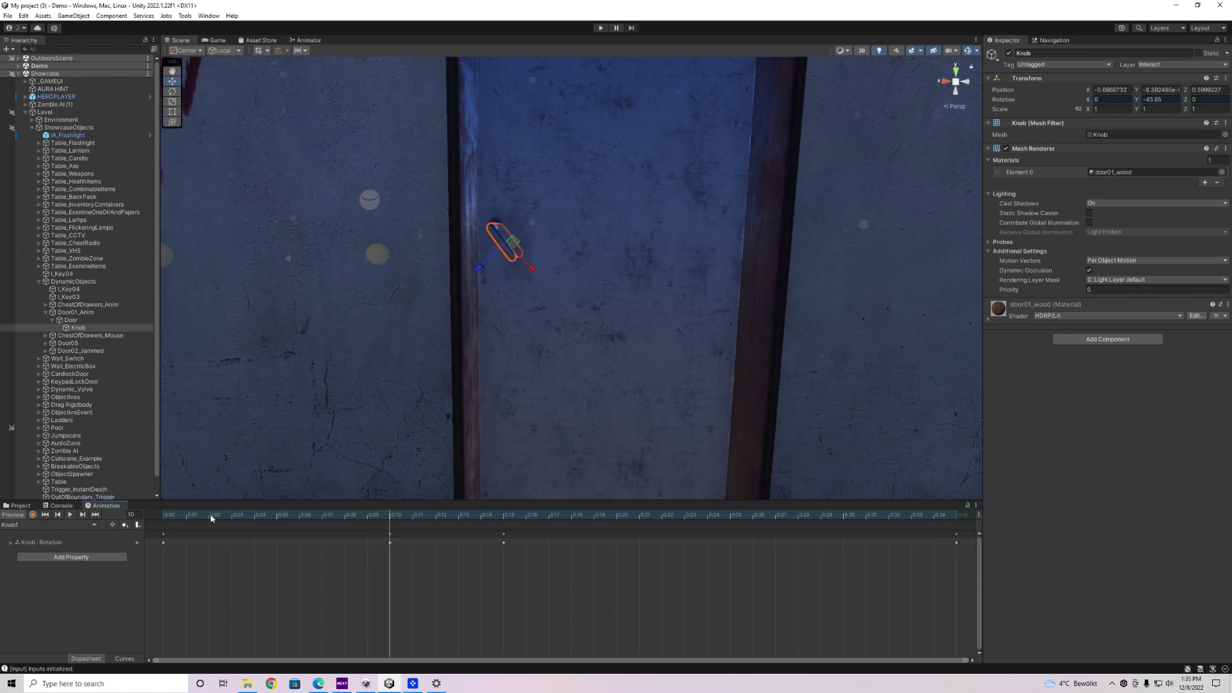
drag(388, 518, 166, 521)
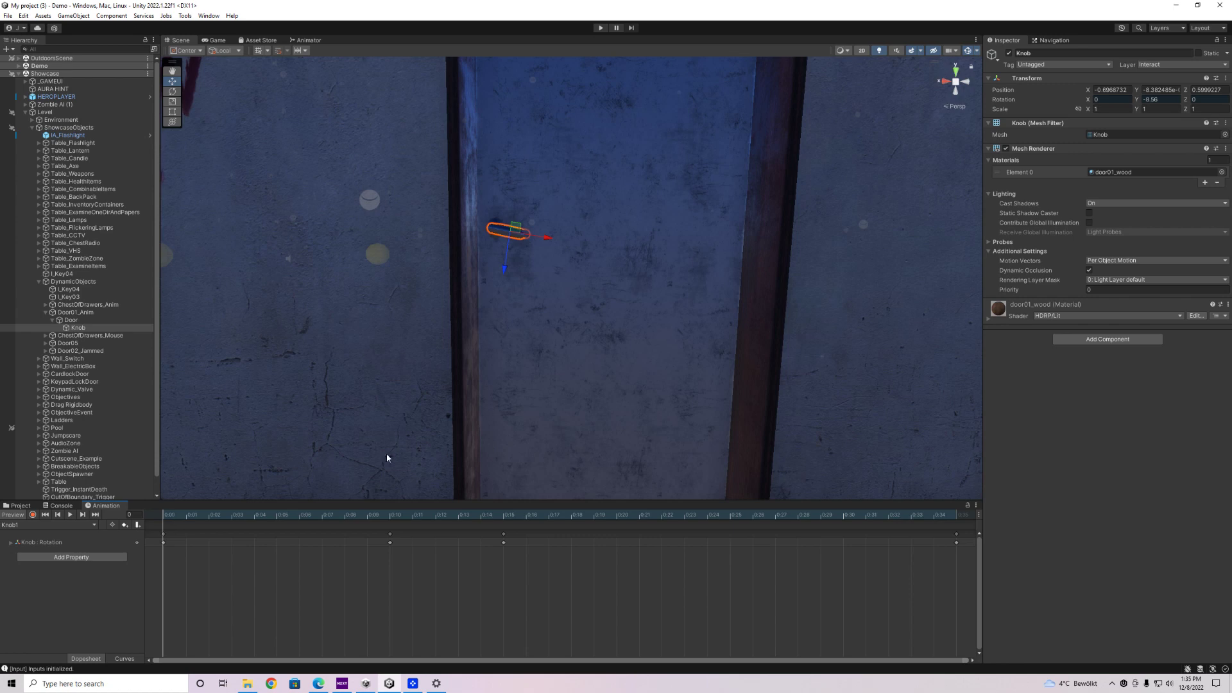
- Switch the previewed clip to DoorClose1 and play it
click(48, 524)
click(64, 535)
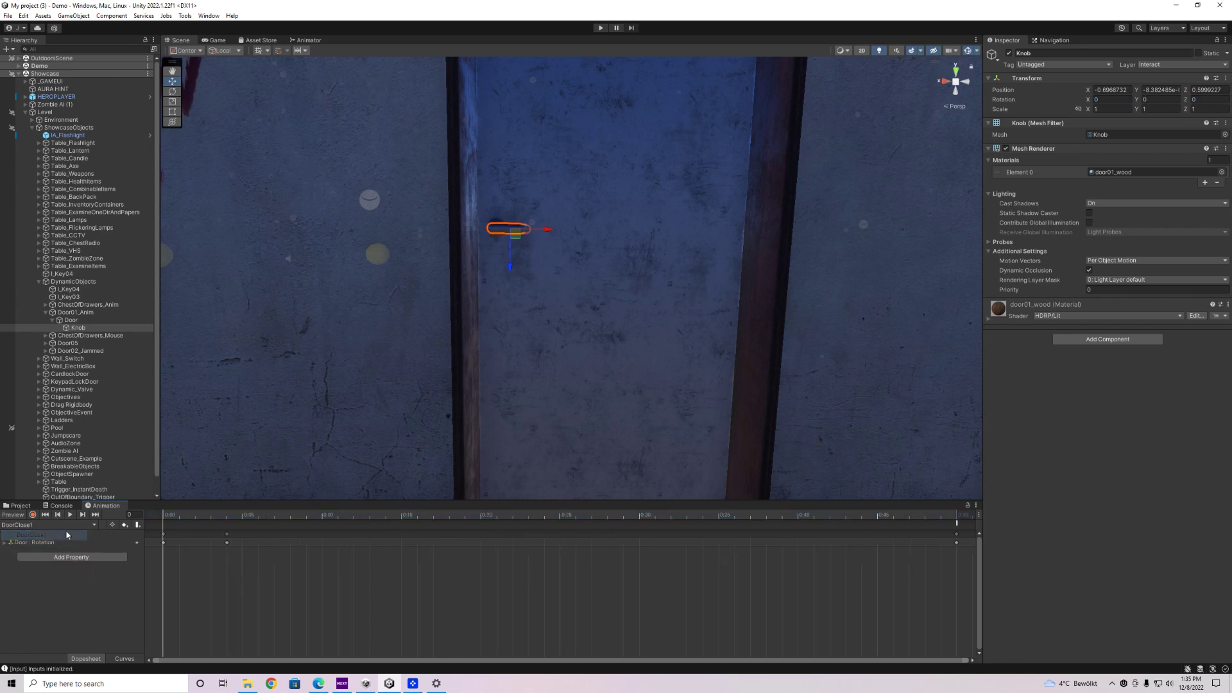
click(70, 514)
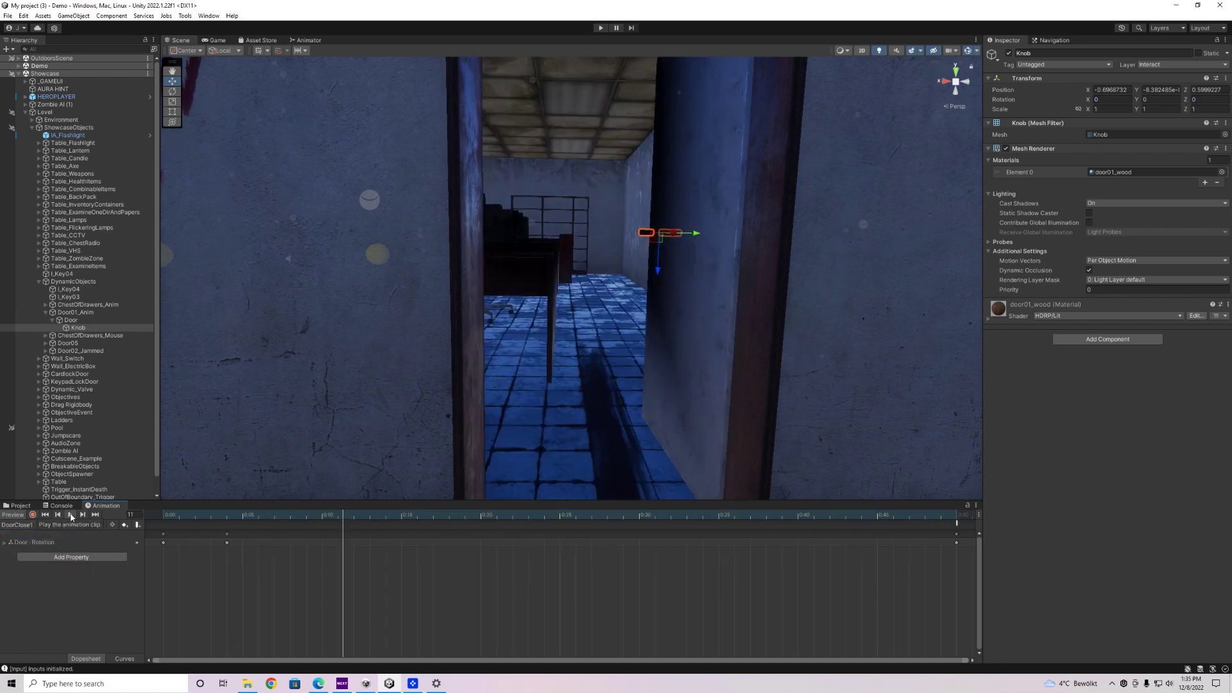
- Play the DoorOpen1 clip again, stop it and return the playhead to the first frame
click(32, 525)
click(26, 544)
click(69, 514)
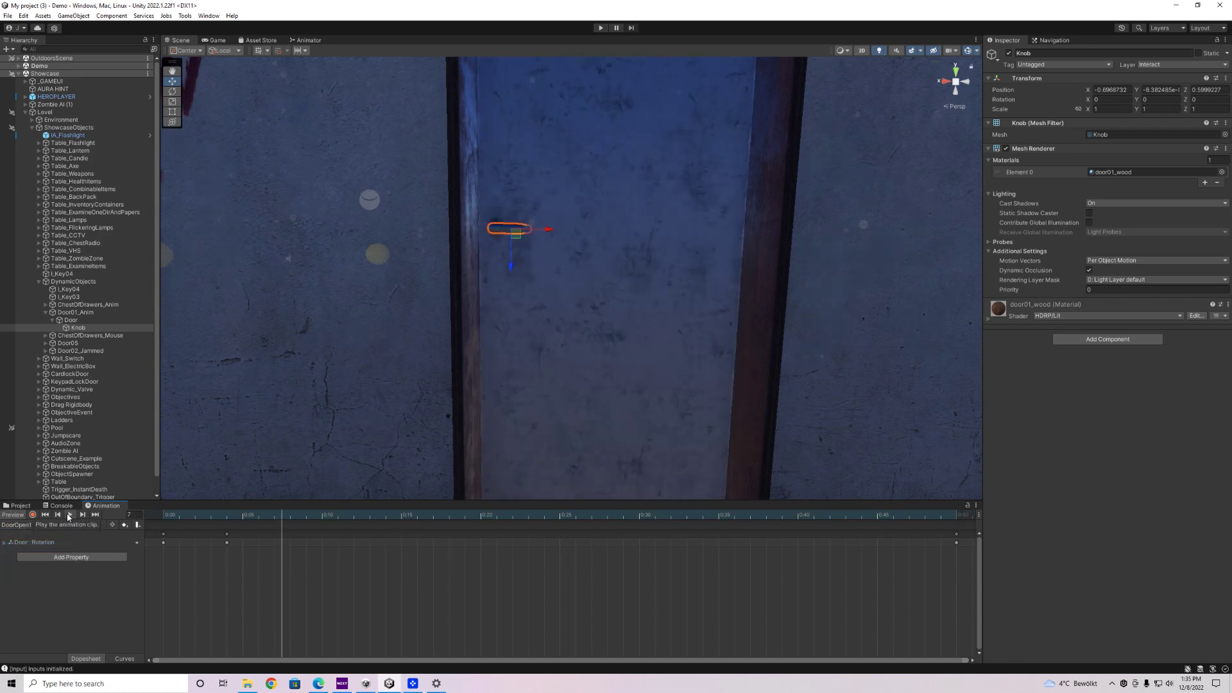
click(69, 516)
click(45, 516)
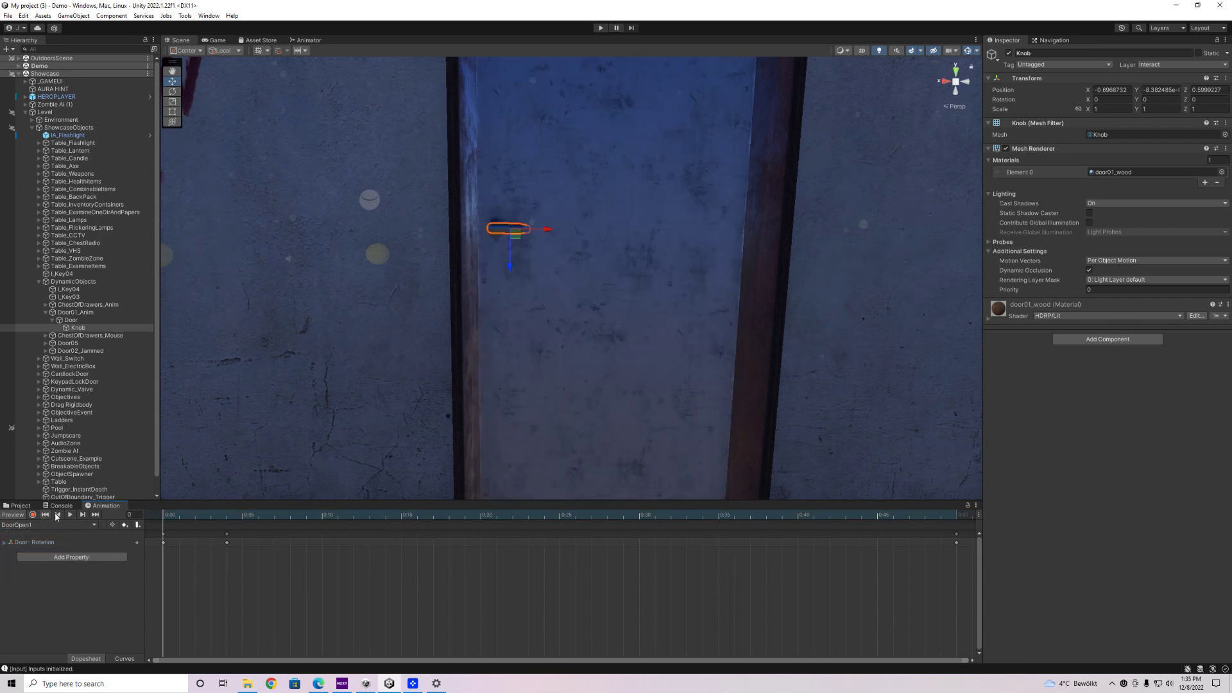
- Select the door and review the Dynamic Type, Interact Type, Use Type and Key Type options of its Dynamic Object script
click(672, 372)
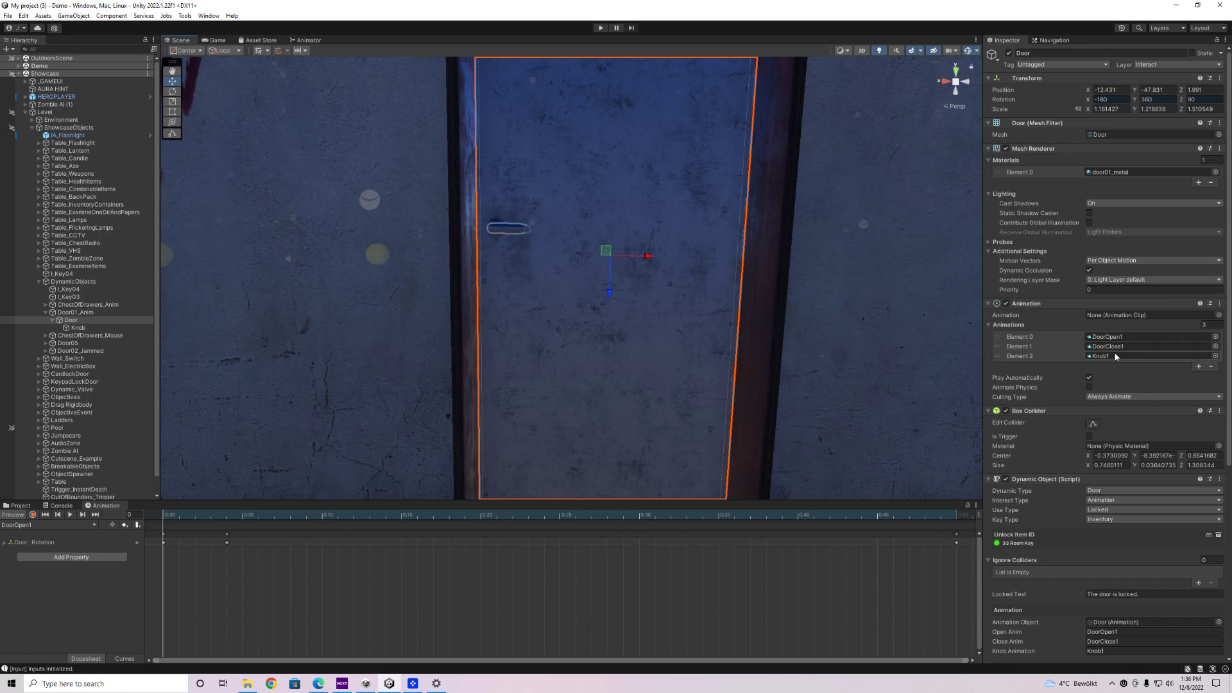
scroll(1077, 333, down, 2)
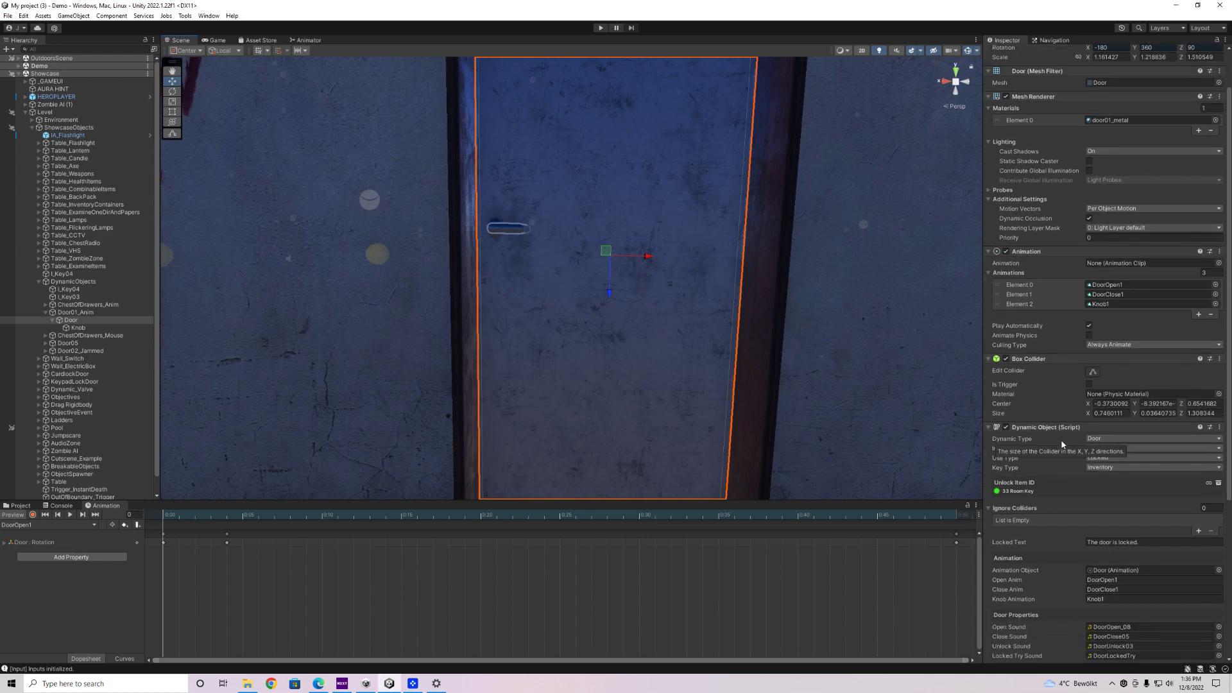
scroll(1063, 412, down, 5)
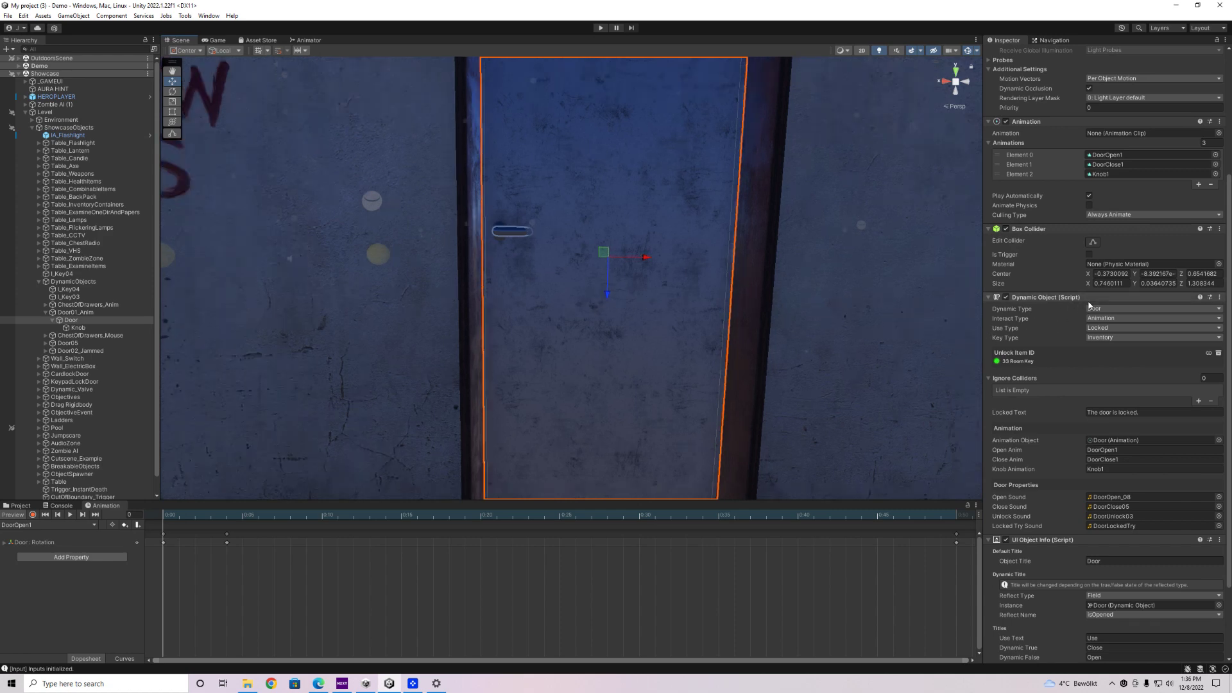
click(1114, 308)
click(1116, 320)
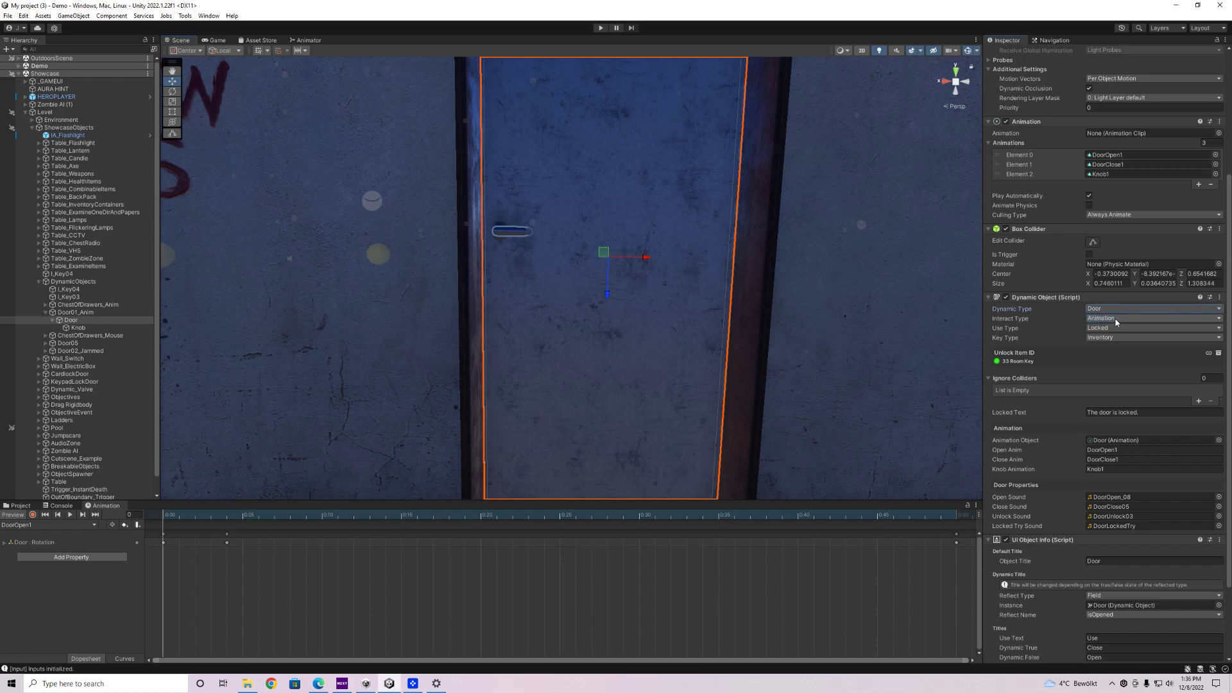
click(1113, 319)
click(1120, 341)
click(69, 515)
click(1101, 329)
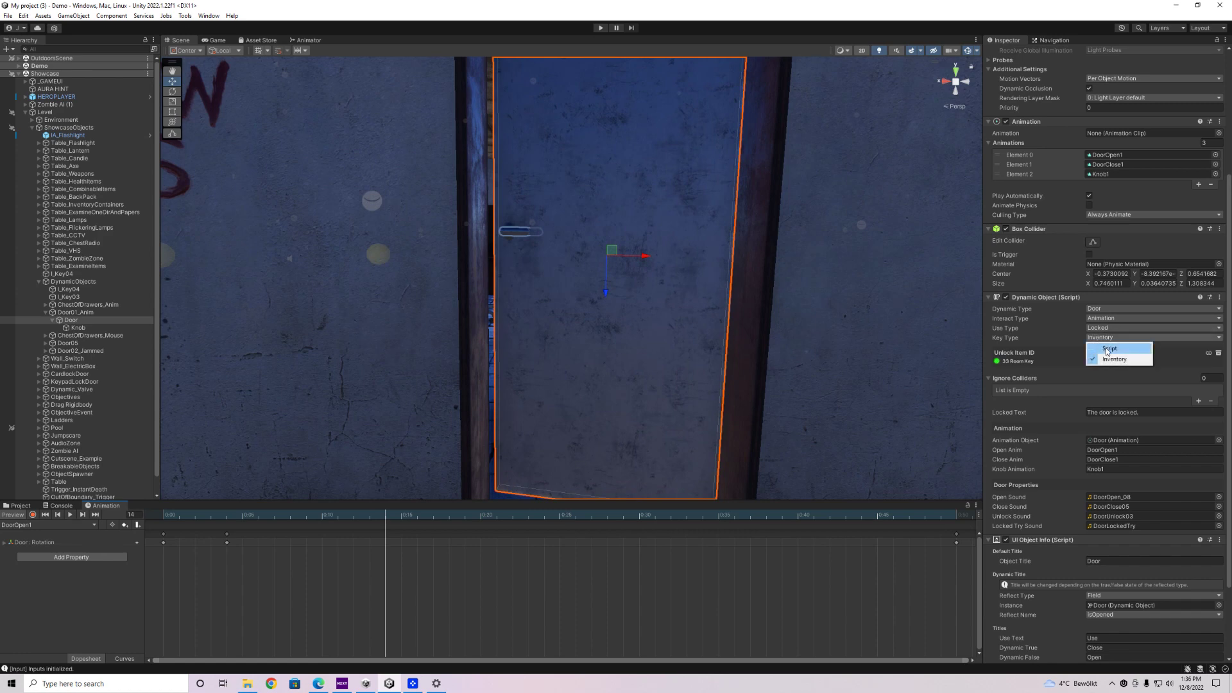
click(1110, 357)
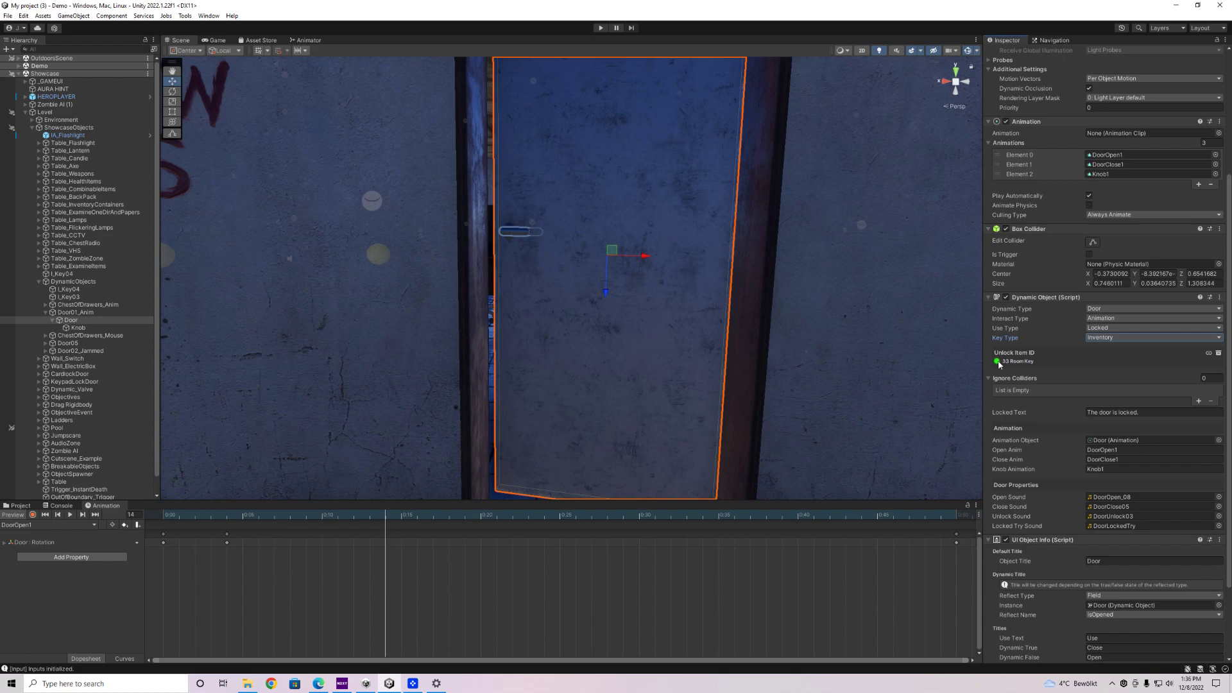
- Select the key lying on the floor near the door and check the inventory item assigned in its Interactive Item script
right_drag(789, 383, 474, 425)
right_drag(873, 160, 487, 395)
click(513, 384)
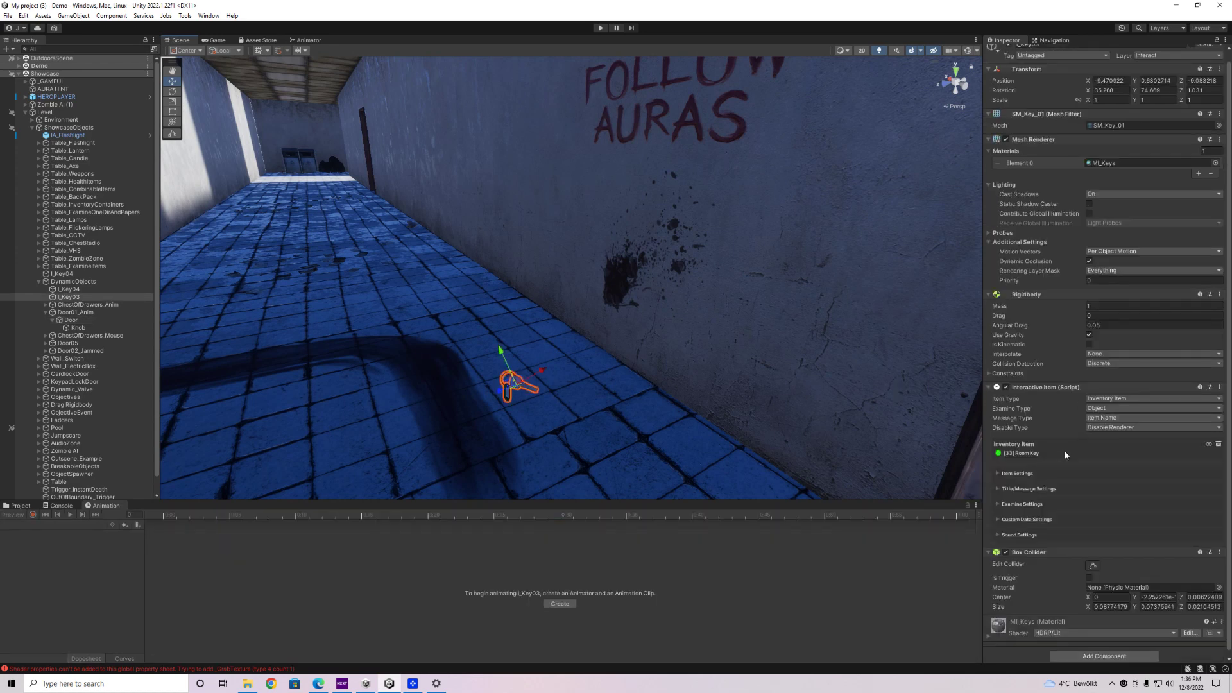
- Select the door again and look through the inventory database for the key items, then close the database
right_drag(664, 347, 811, 333)
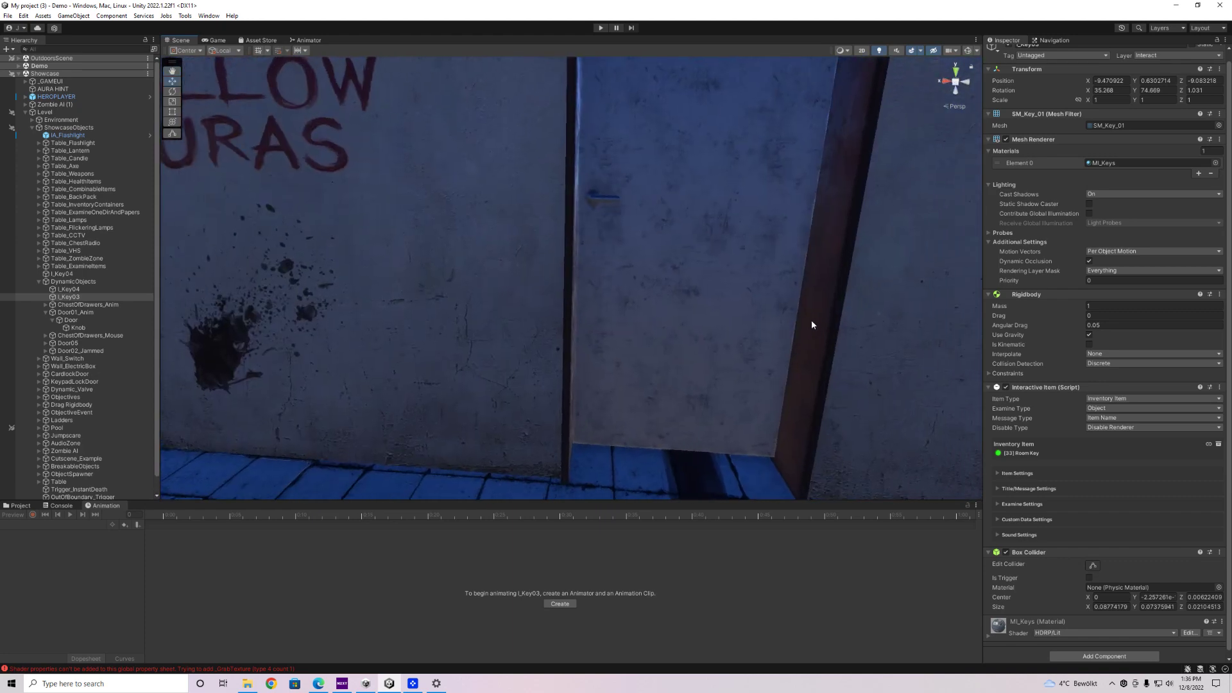
click(740, 287)
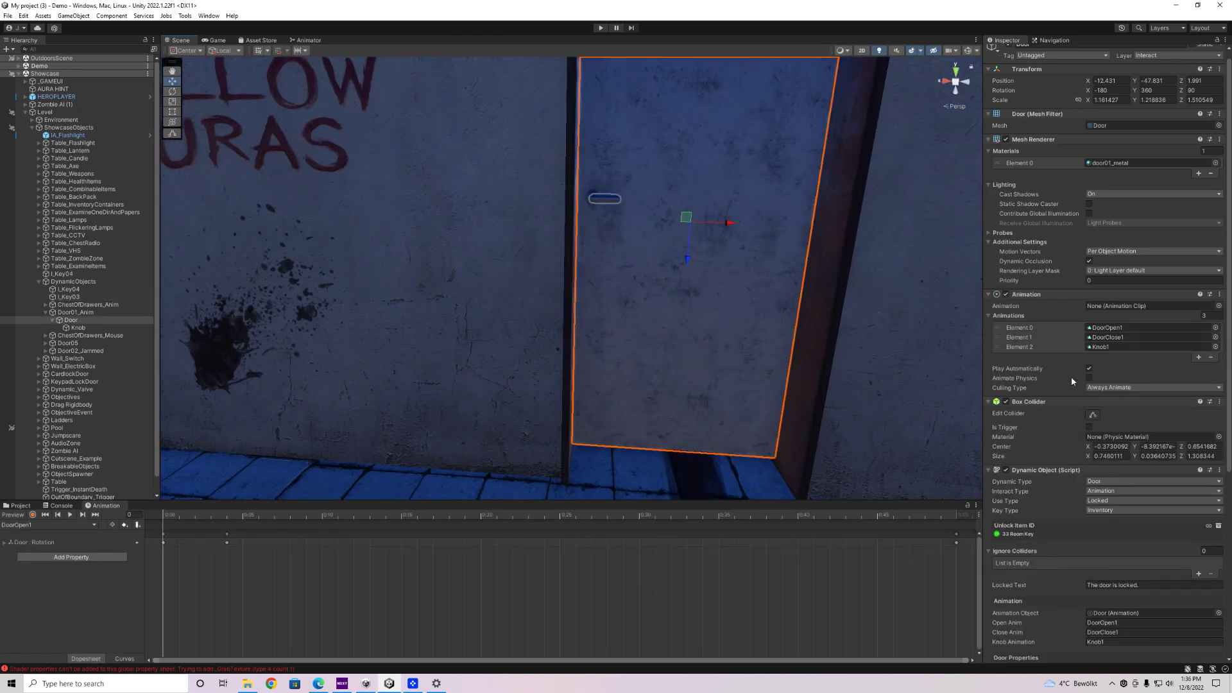
scroll(1048, 499, down, 1)
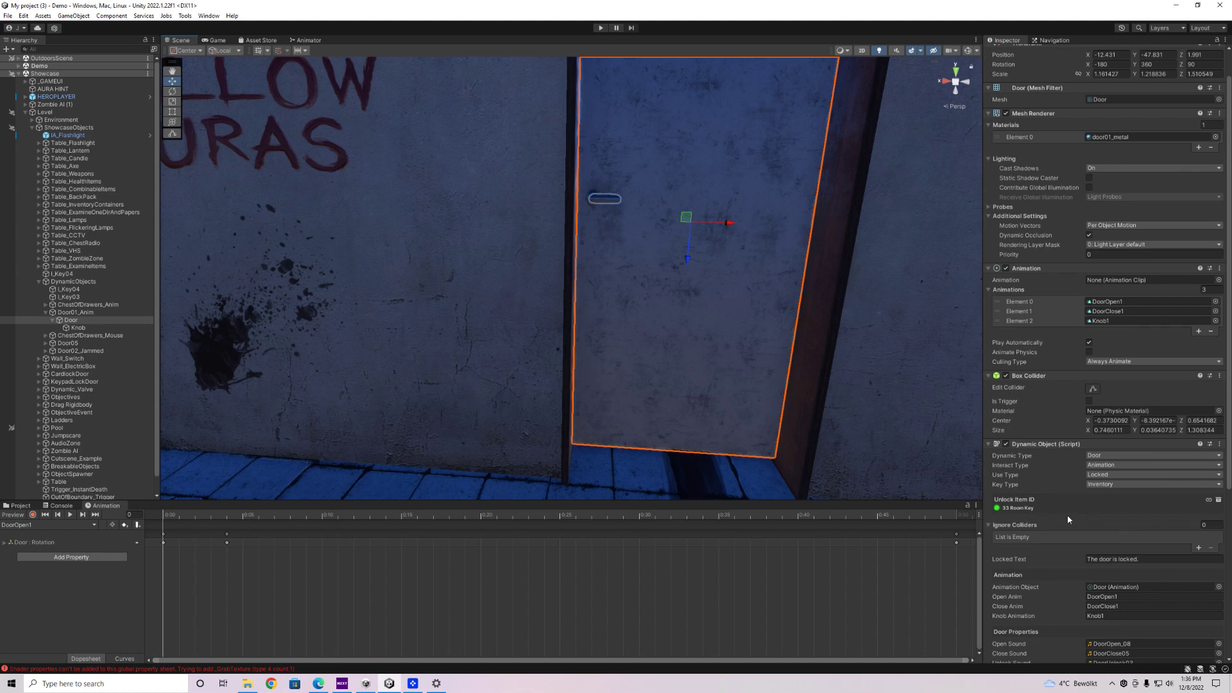
click(1218, 500)
scroll(561, 450, down, 3)
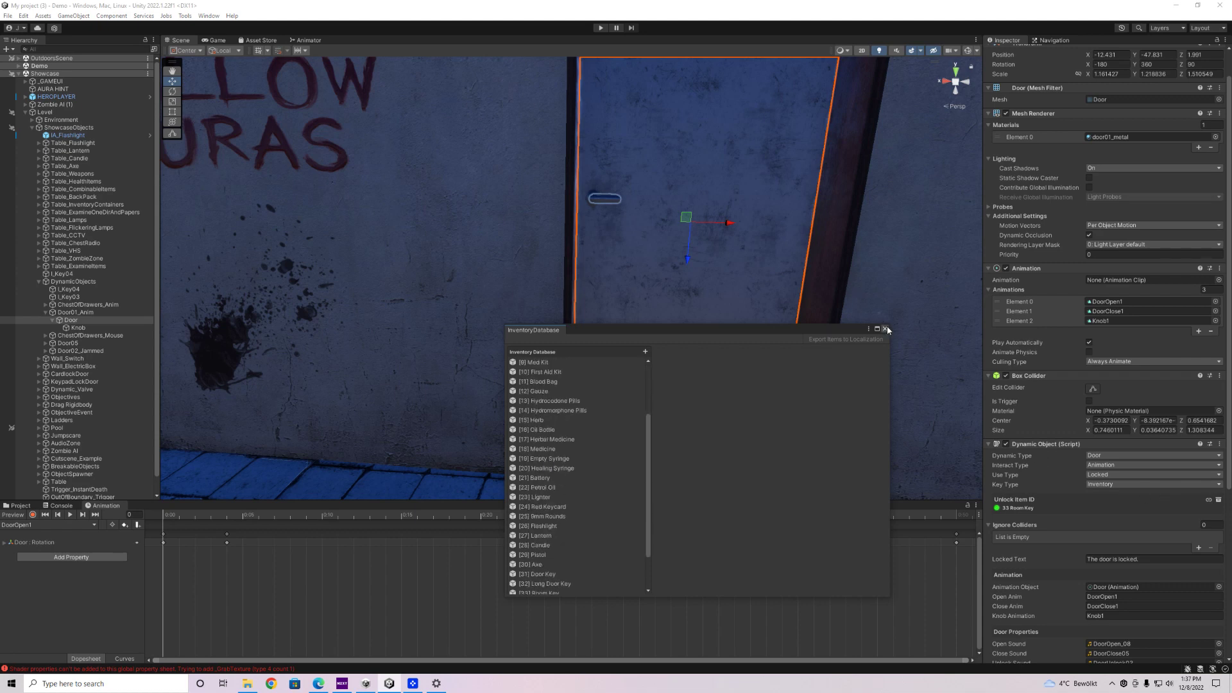
scroll(539, 509, down, 2)
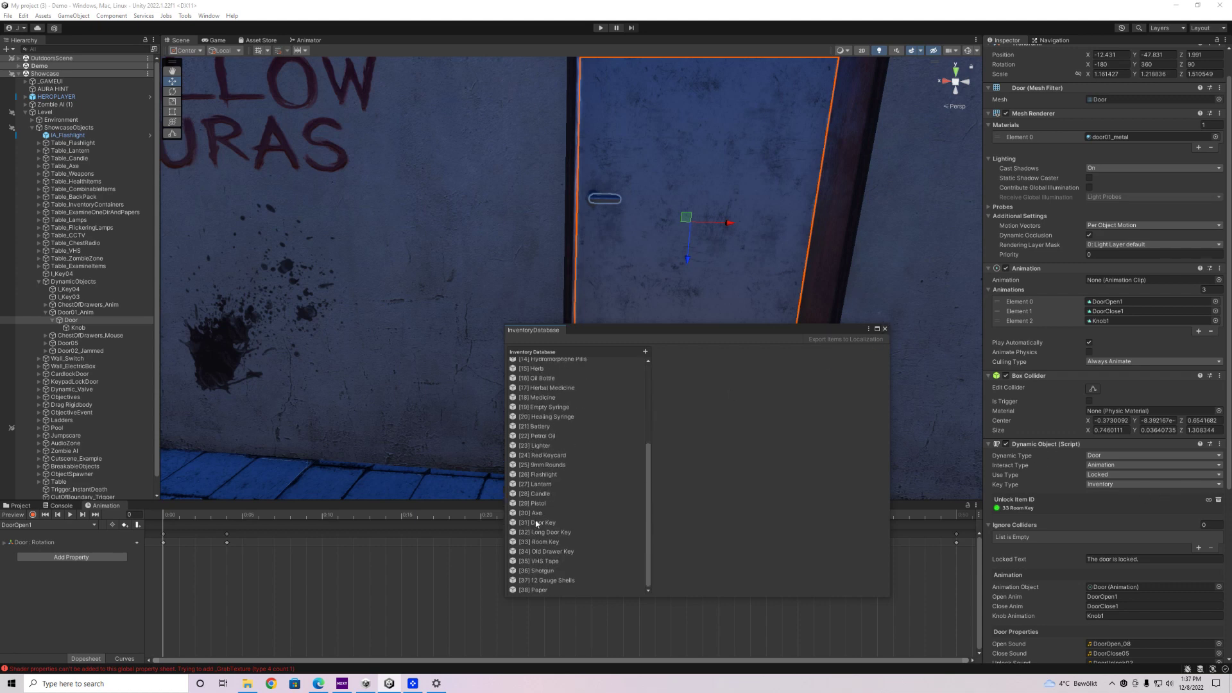
click(884, 329)
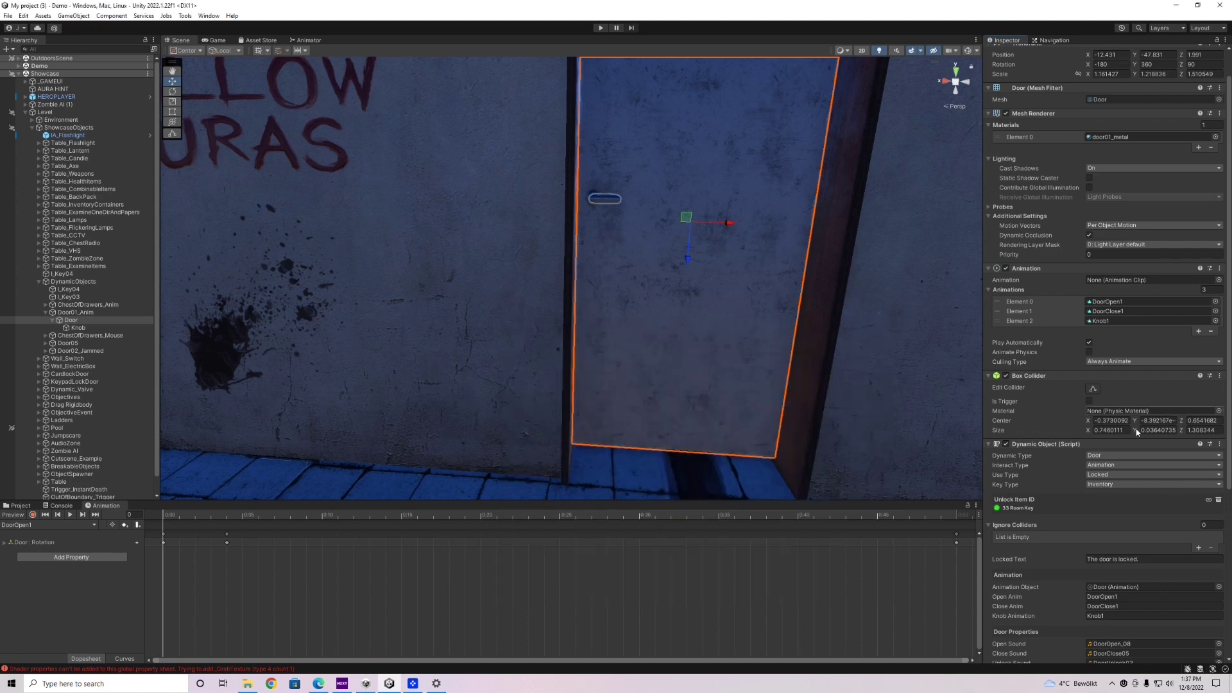
- Browse the items assignable as the door's Unlock Item ID and close the item browser without assigning one
click(1209, 500)
scroll(1129, 475, down, 3)
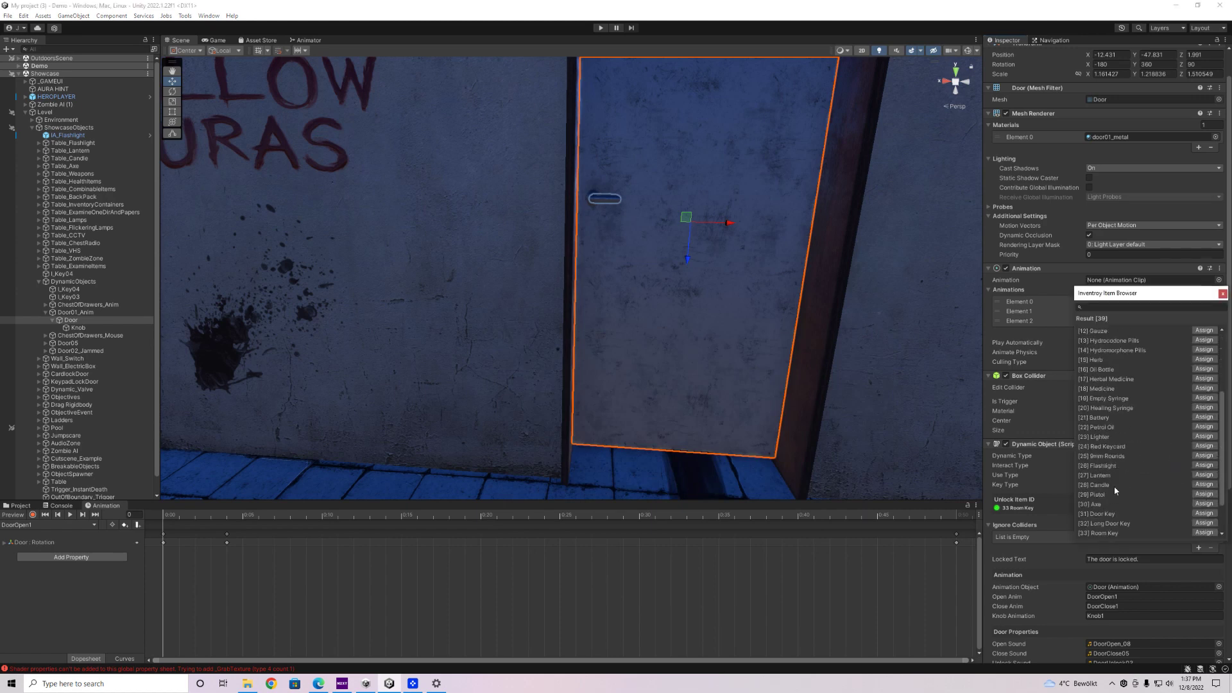
scroll(1164, 486, down, 2)
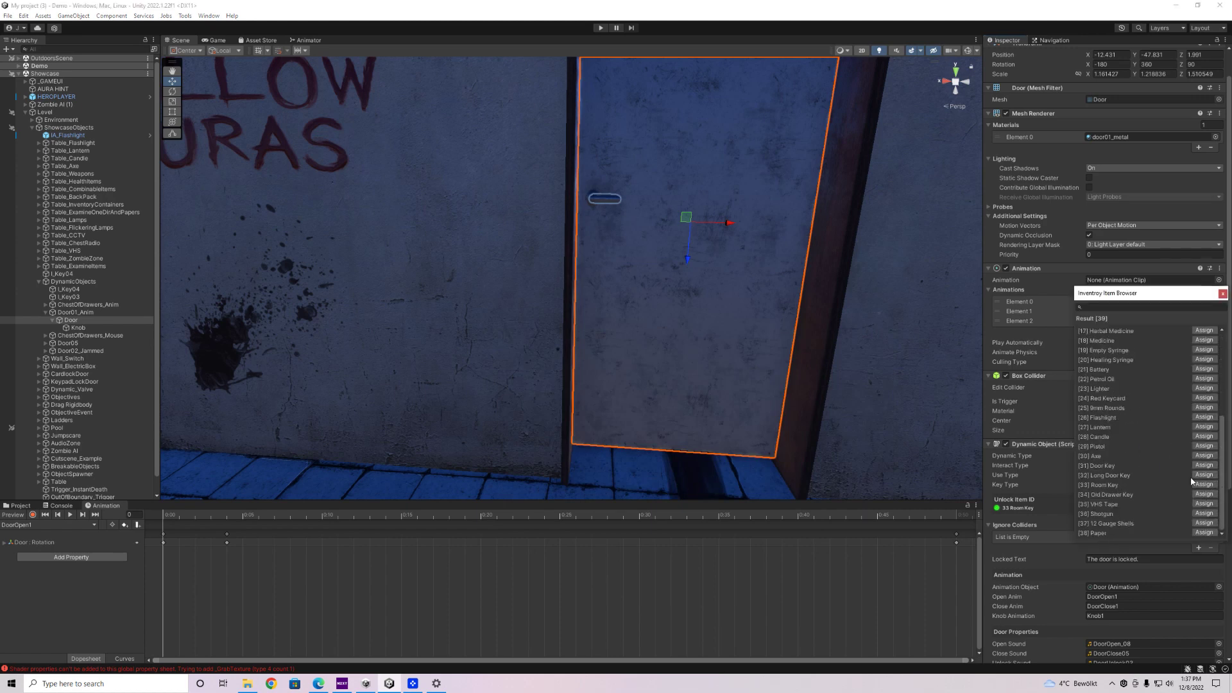
click(1222, 293)
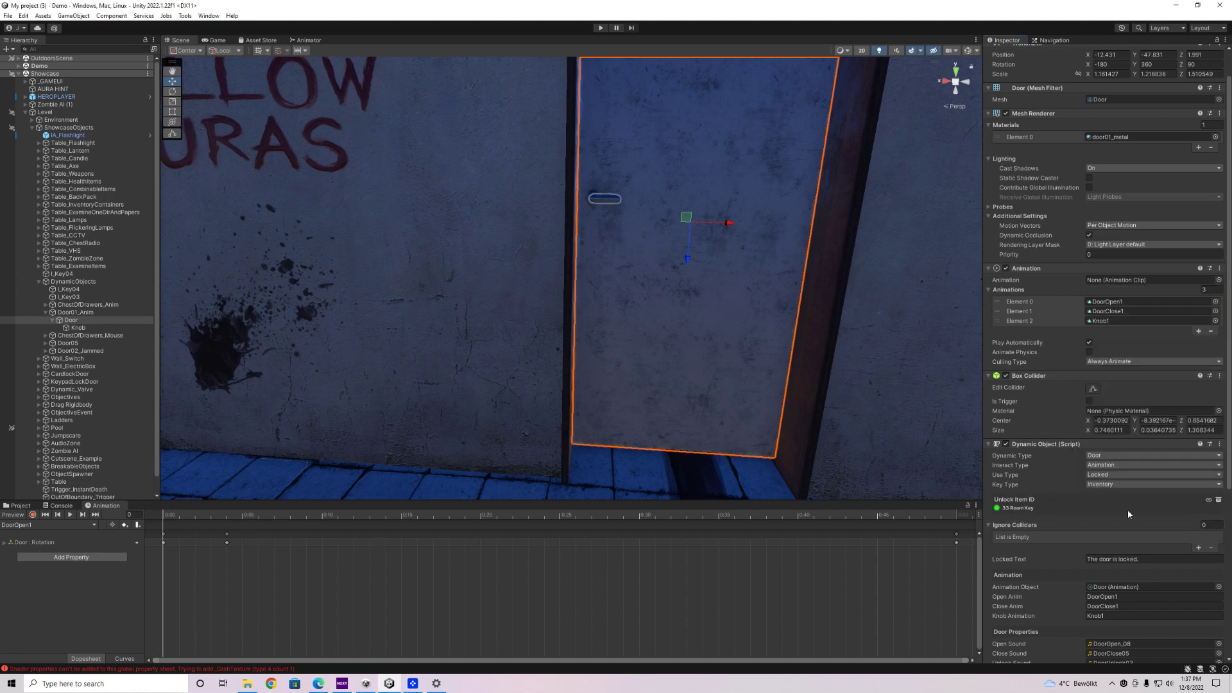
- Assign the Door object as the Animation Object in its Dynamic Object script and begin re-entering the Open Anim name
scroll(1107, 505, down, 4)
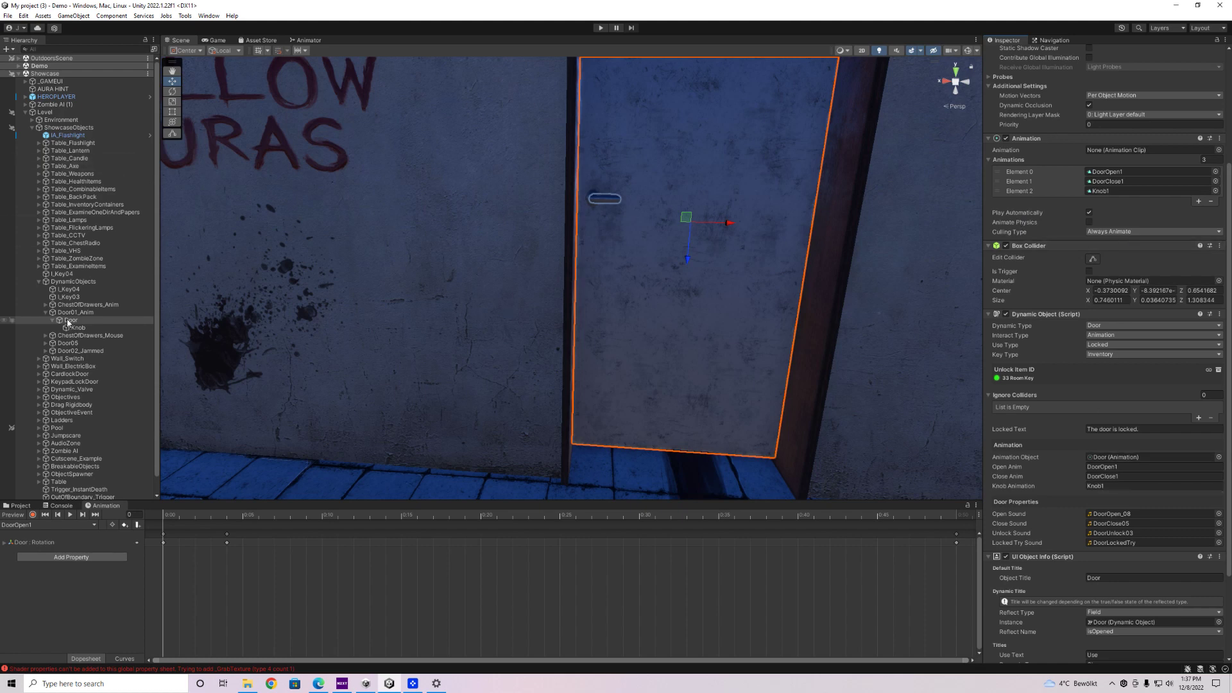
drag(68, 323, 1108, 458)
scroll(1121, 468, down, 1)
double_click(1128, 441)
text(Do)
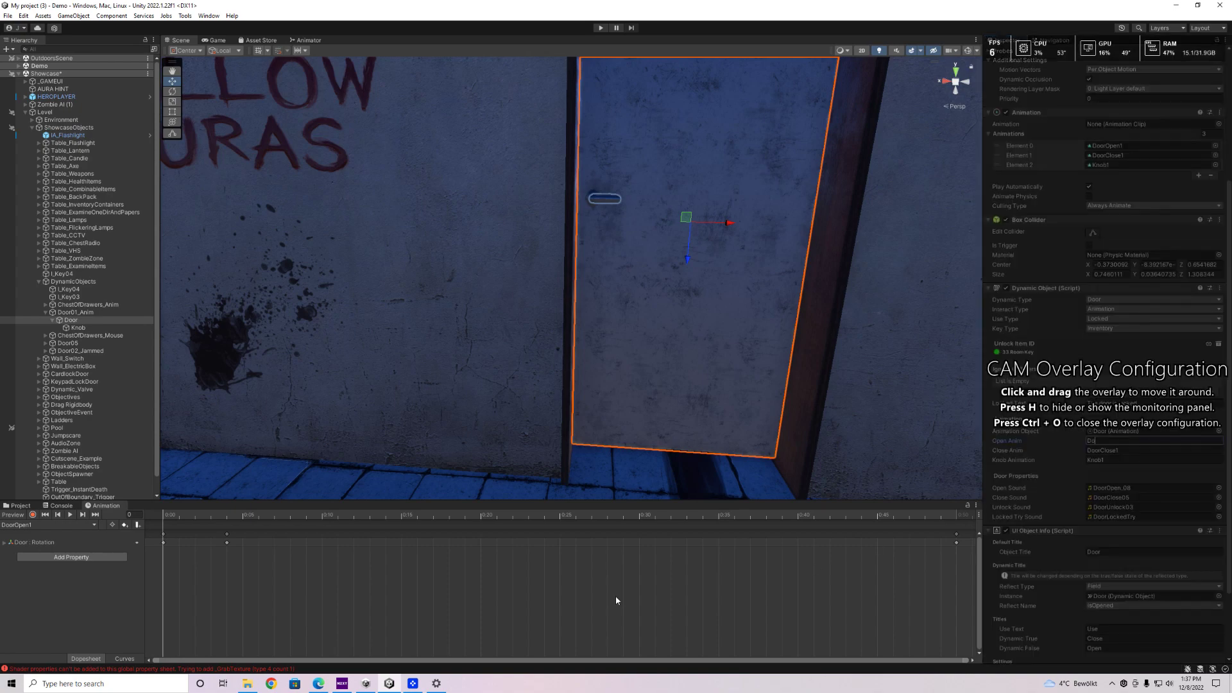
- Close the Unity Hub window and exit the monitoring overlay's configuration mode without loading another scene
right_click(367, 684)
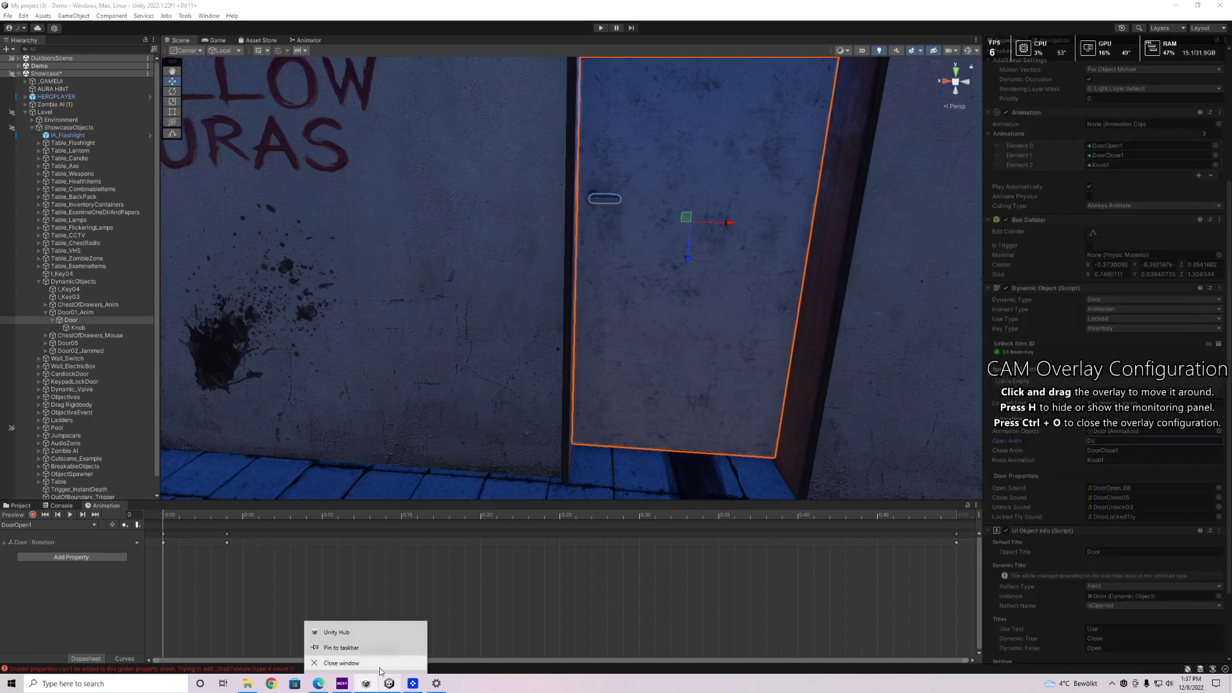
click(379, 667)
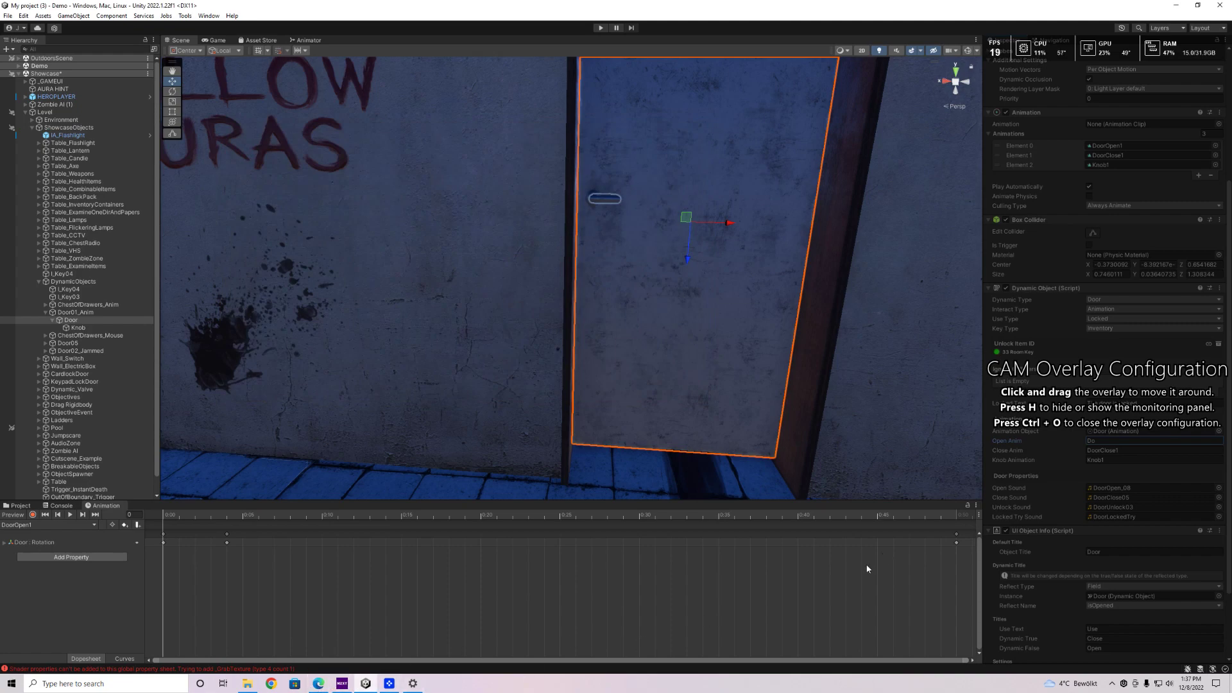
key(ctrl+o)
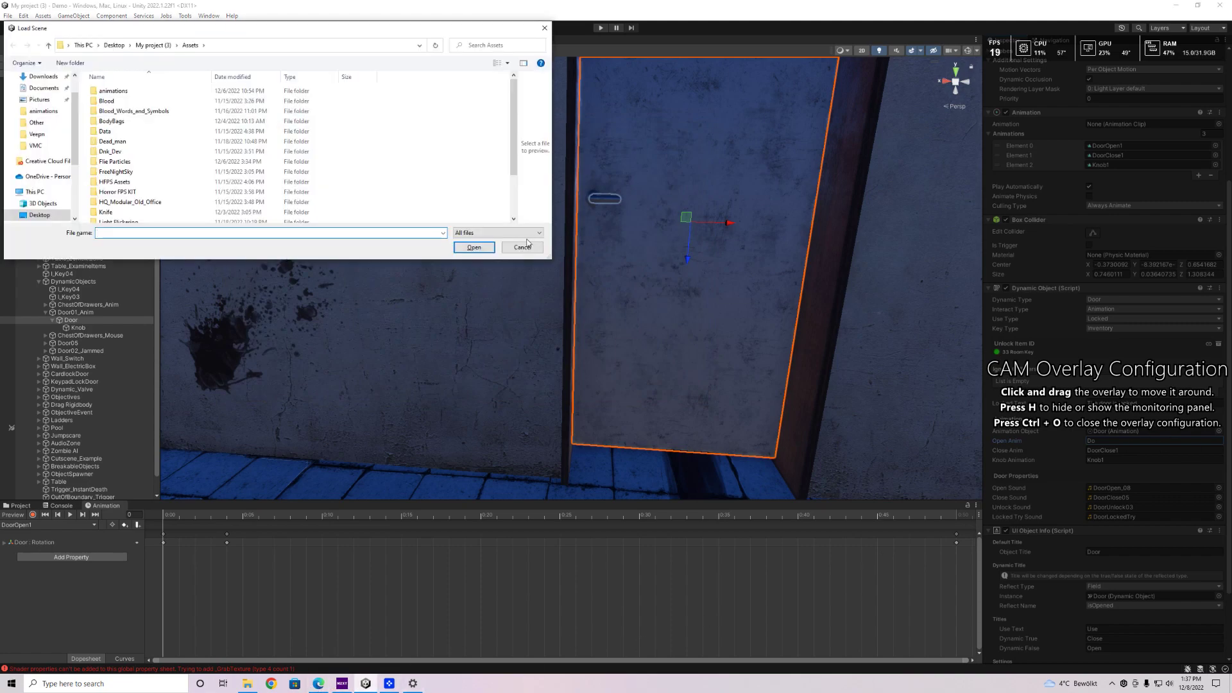
click(524, 247)
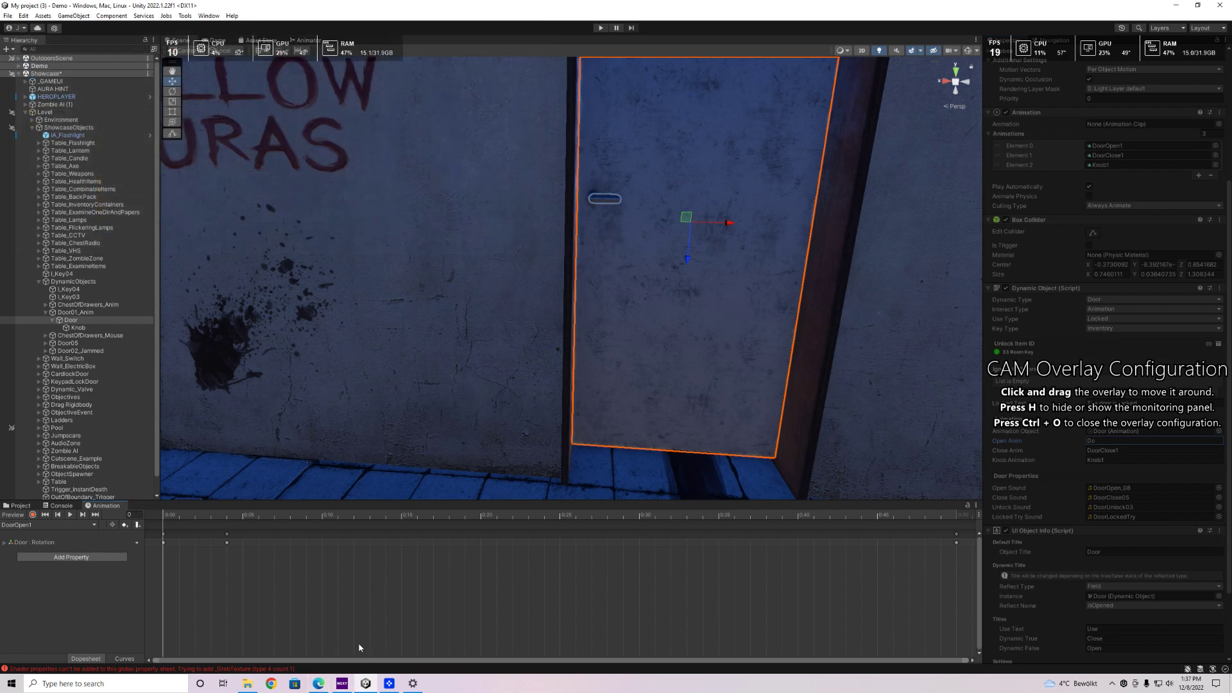
key(ctrl+o)
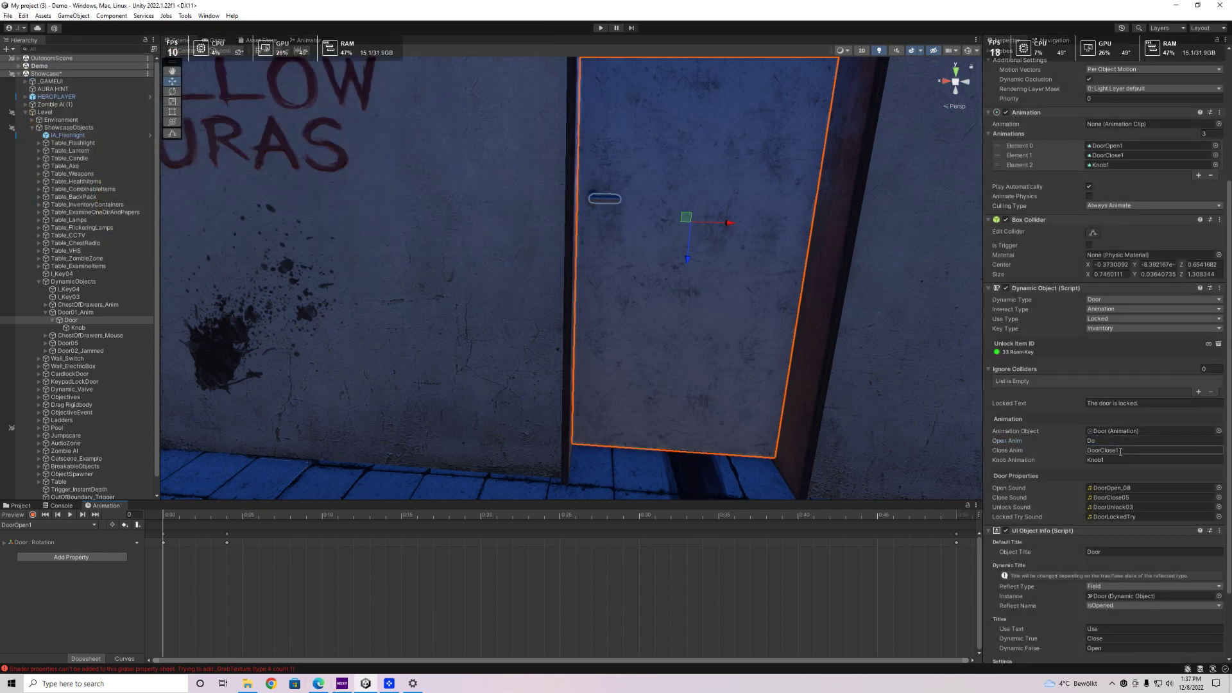
- Set the Open Anim name of the door's Dynamic Object script to DoorOpen1
scroll(1115, 447, down, 1)
click(1123, 415)
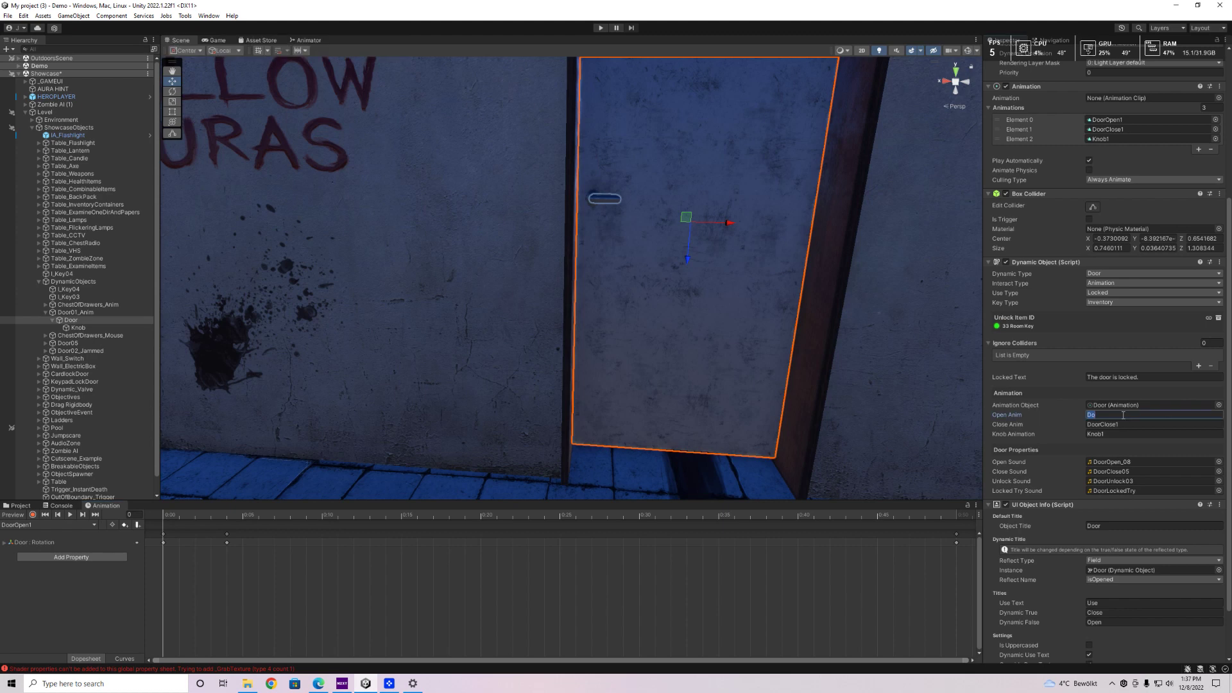
click(1122, 415)
text(orOpen1)
- Review the door's sound properties and the Object Title, Dynamic True and Dynamic False texts of its UI Object Info script
scroll(1091, 463, down, 2)
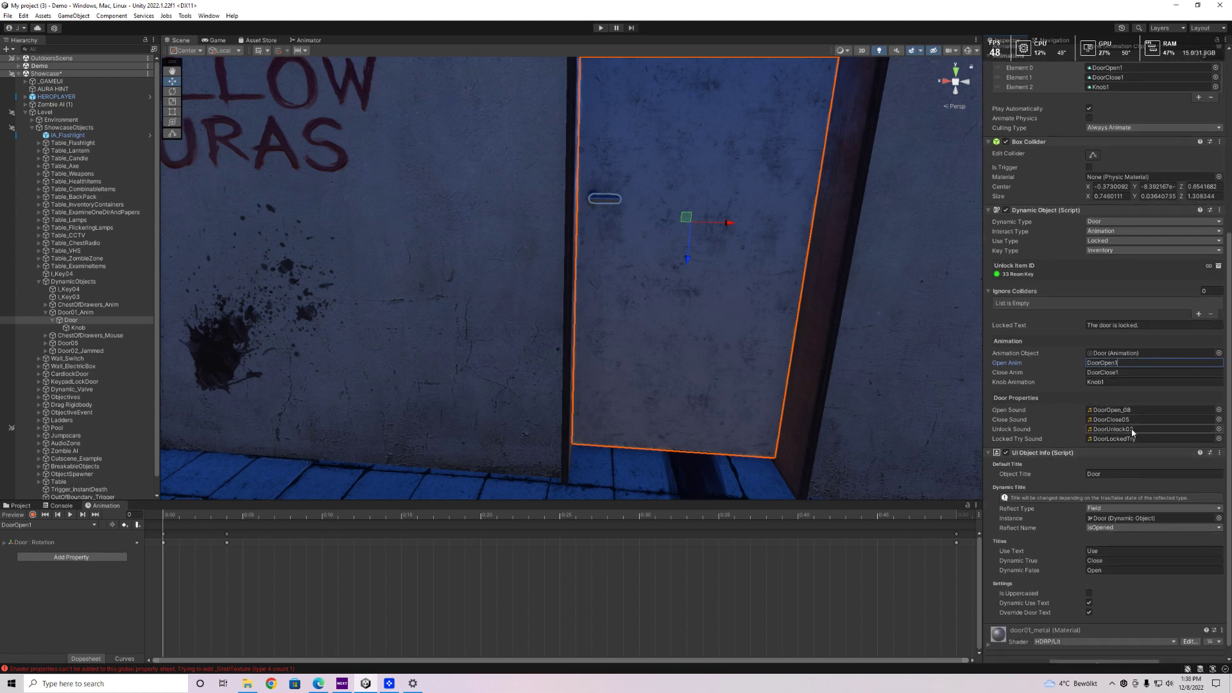
scroll(1126, 443, down, 1)
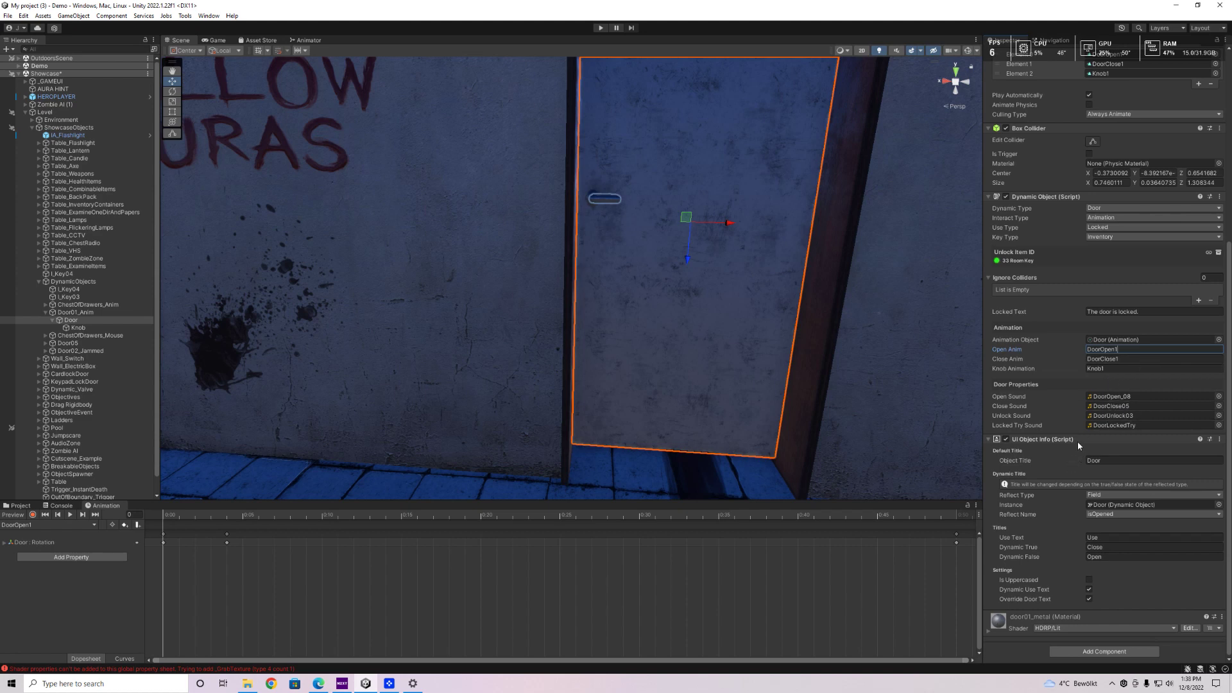
click(1127, 462)
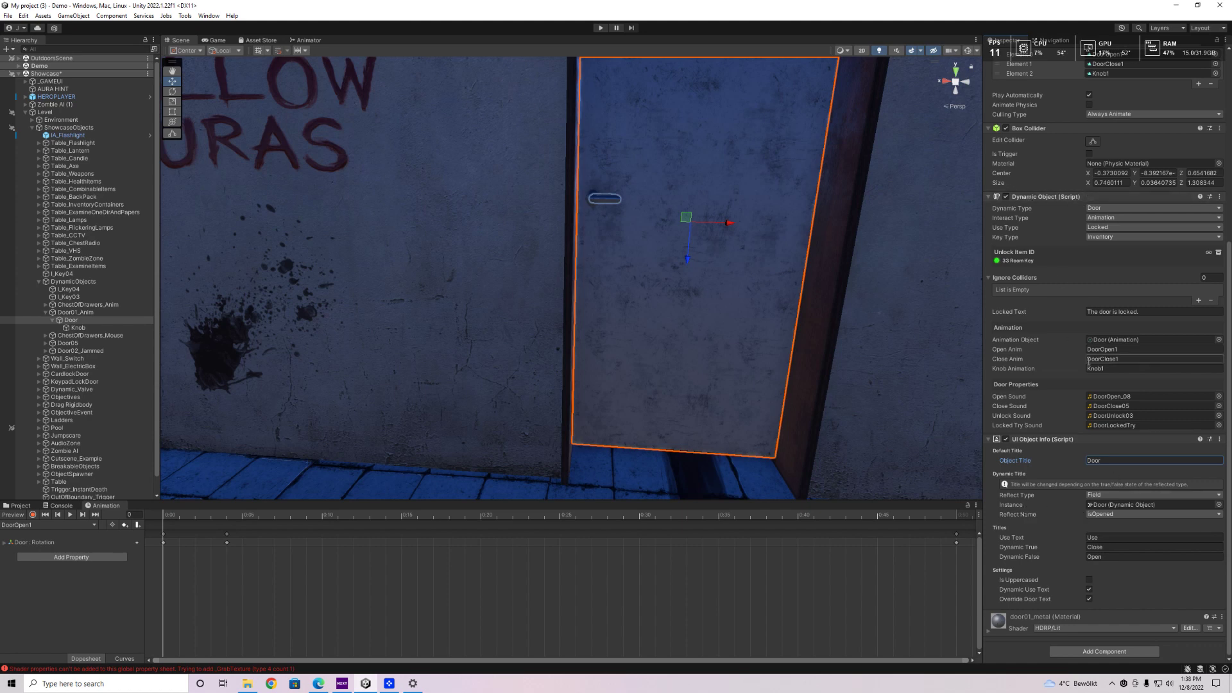
click(1106, 546)
click(1111, 557)
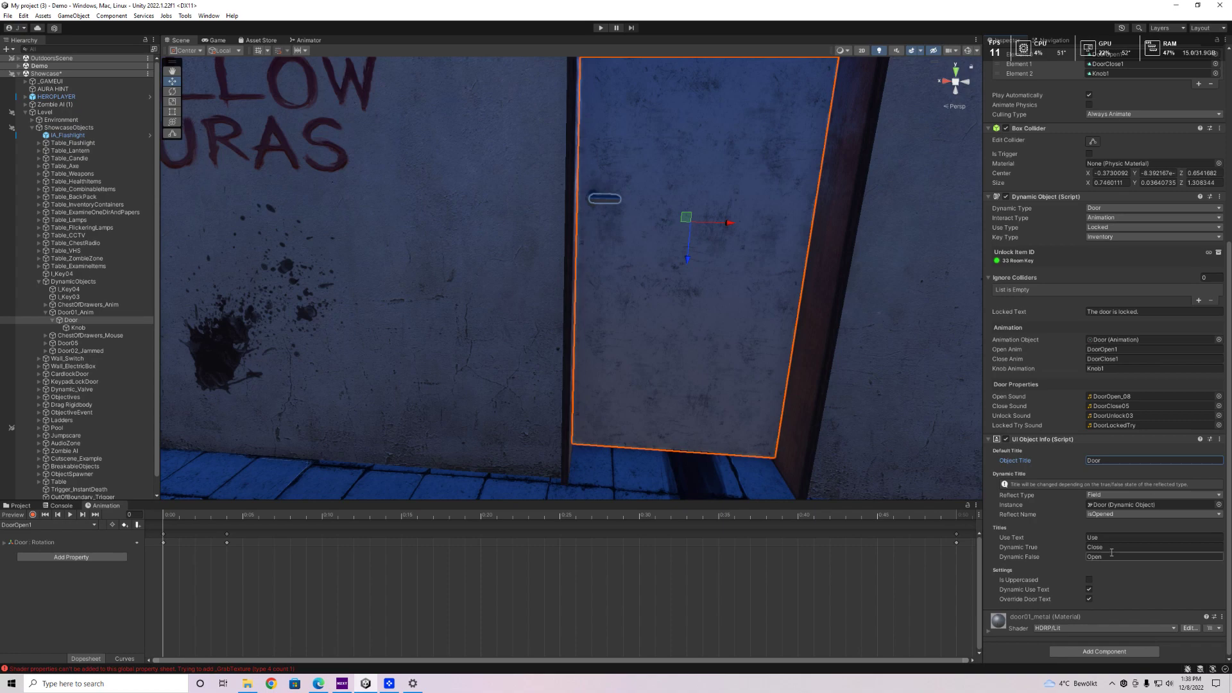
scroll(1106, 560, up, 8)
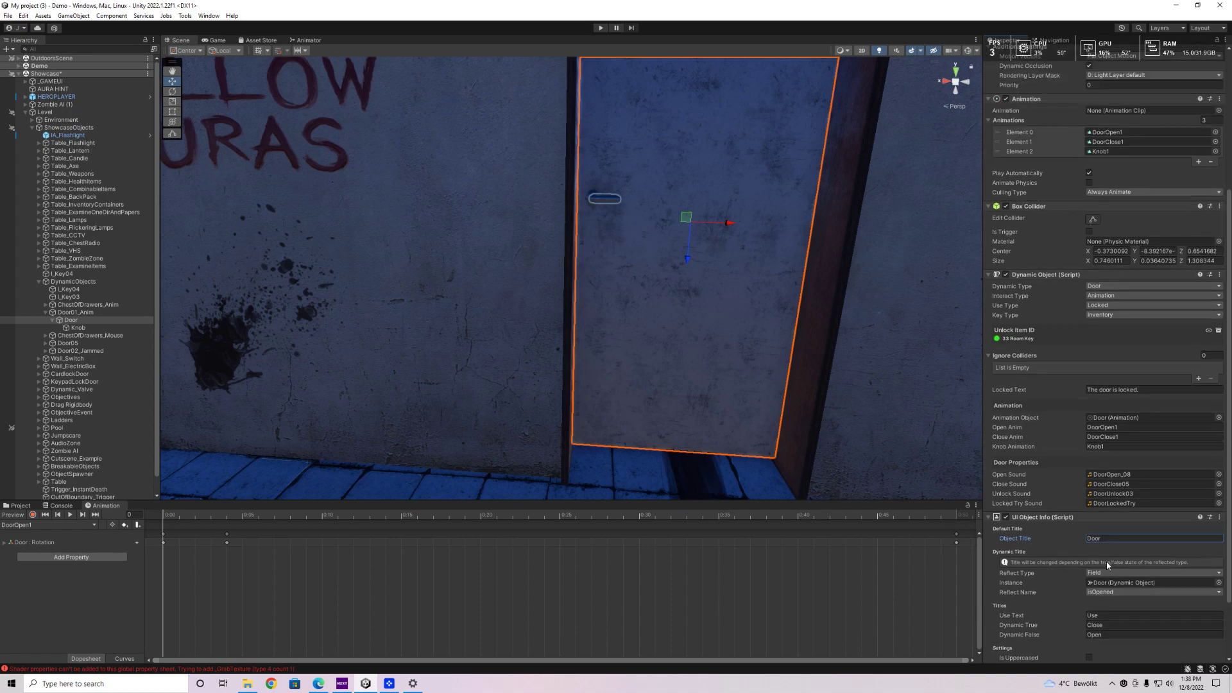
- Compare the inventory item assigned to the key on the floor with the Unlock Item ID of the door
right_drag(682, 440, 532, 445)
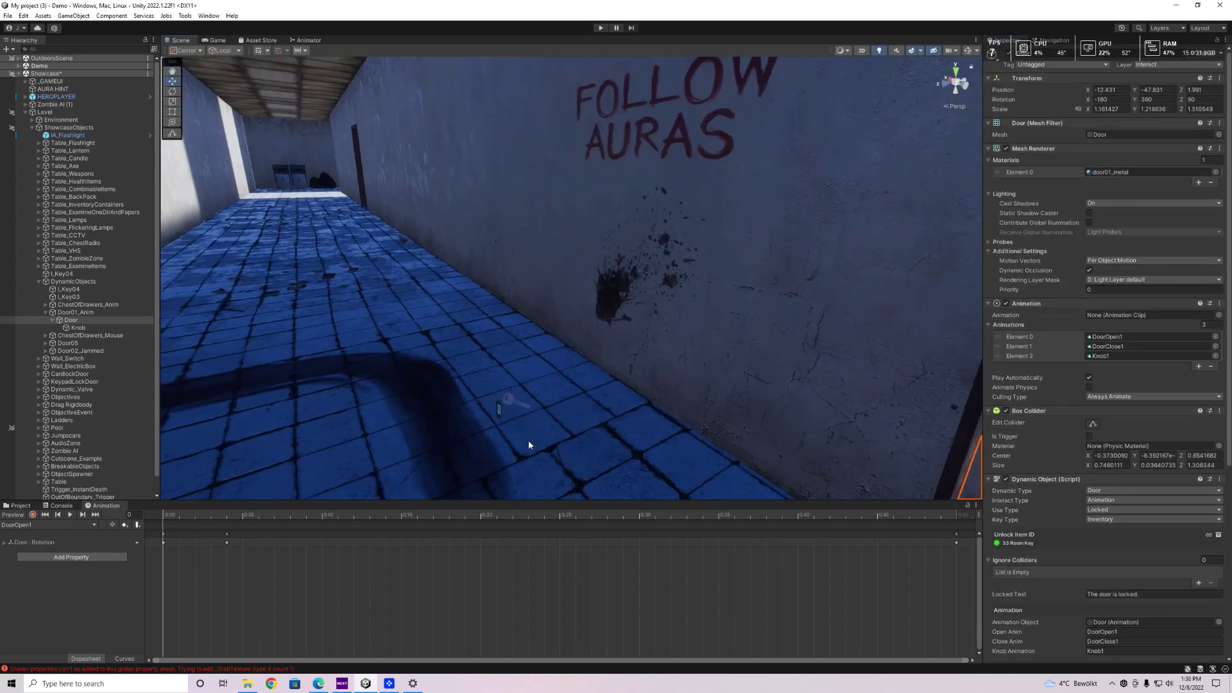
click(506, 402)
scroll(1138, 345, down, 1)
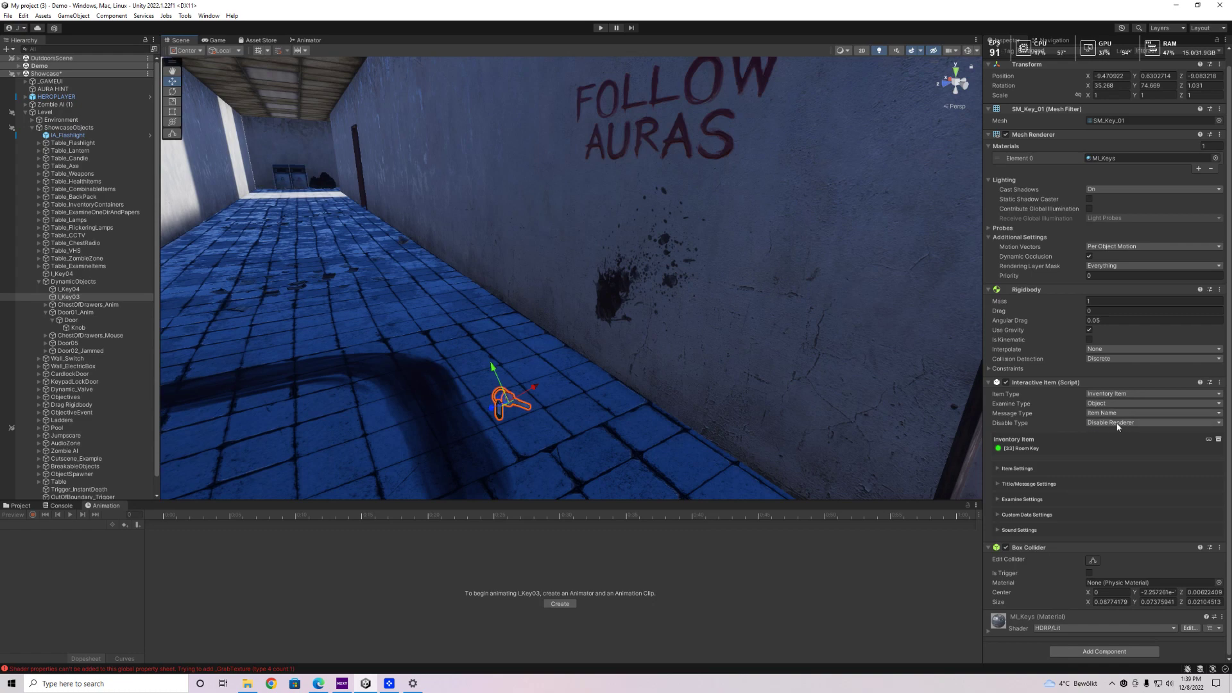
right_drag(600, 392, 570, 440)
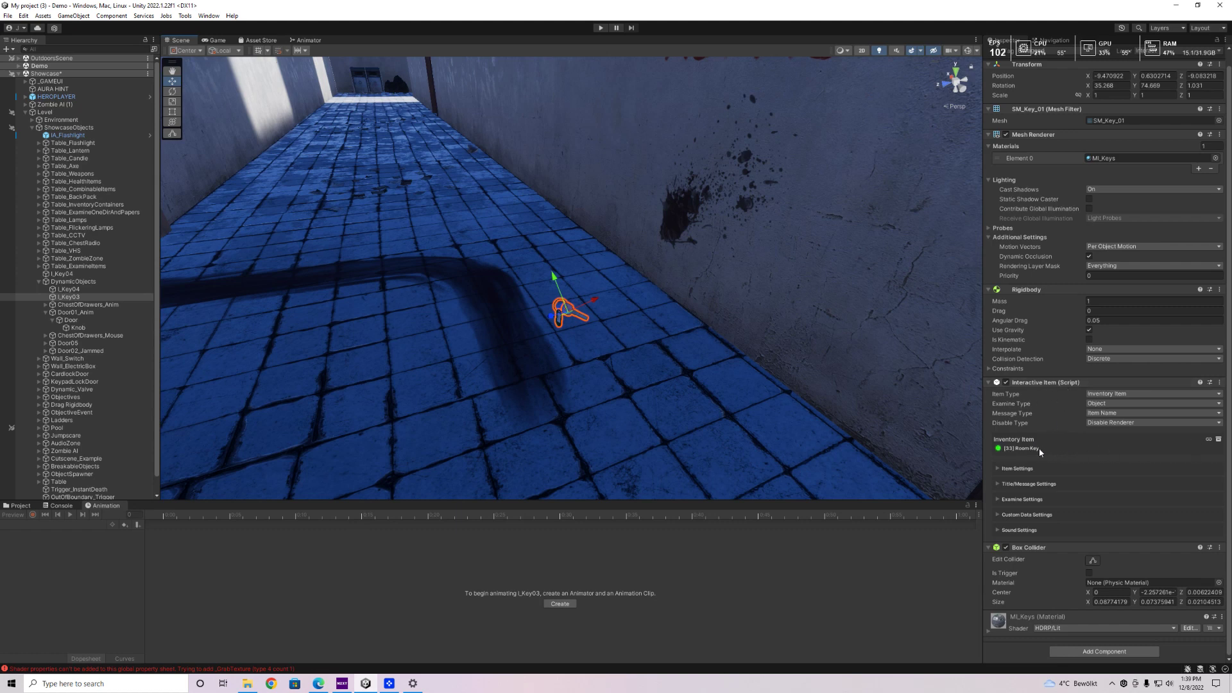
click(1208, 439)
click(1028, 459)
right_drag(981, 449, 874, 319)
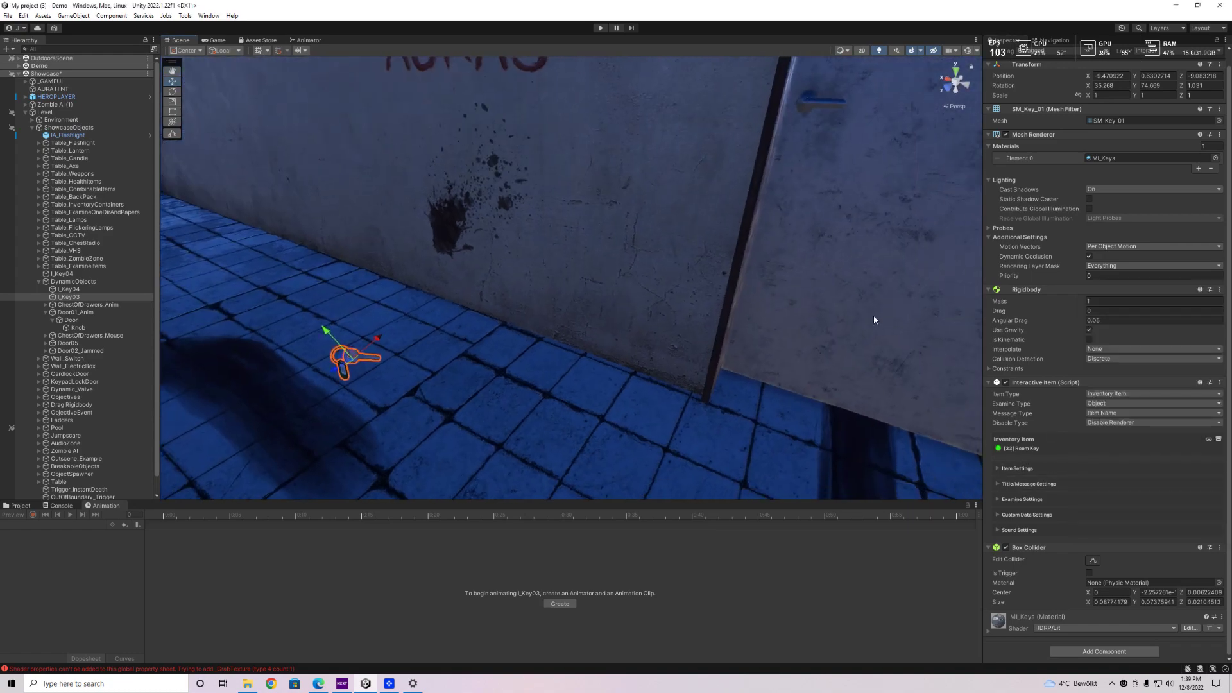
click(872, 314)
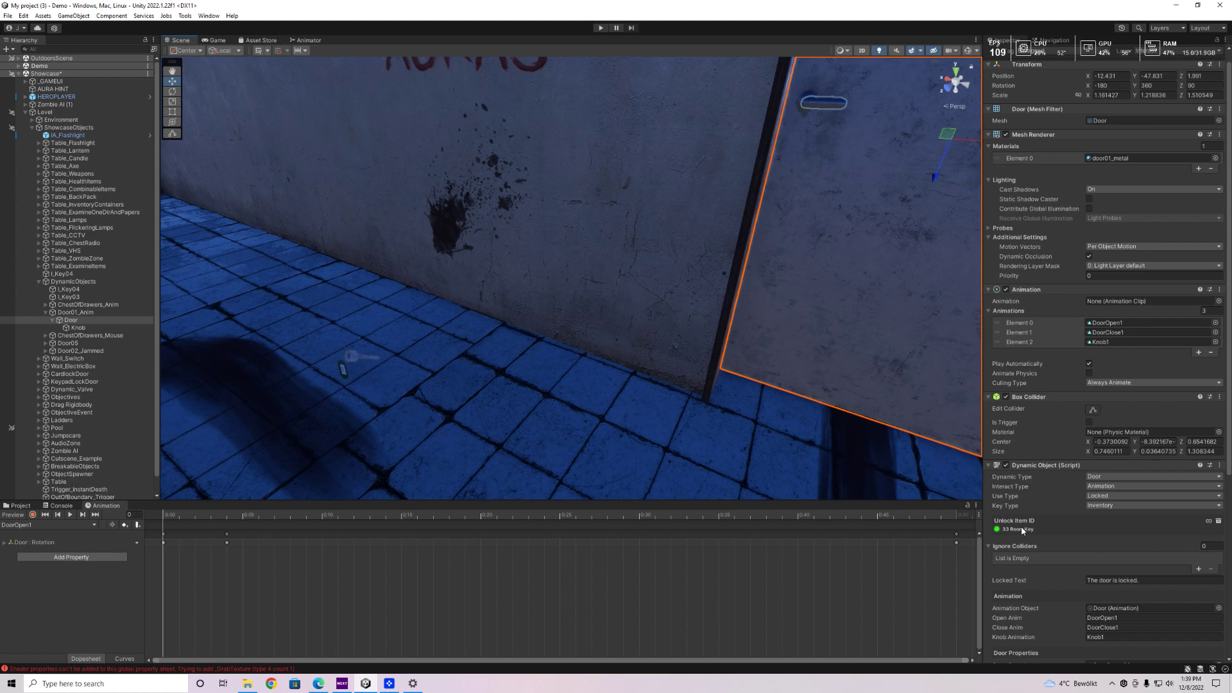
- Run the game, pick up the room key from the floor and check for it in the player's inventory
click(600, 27)
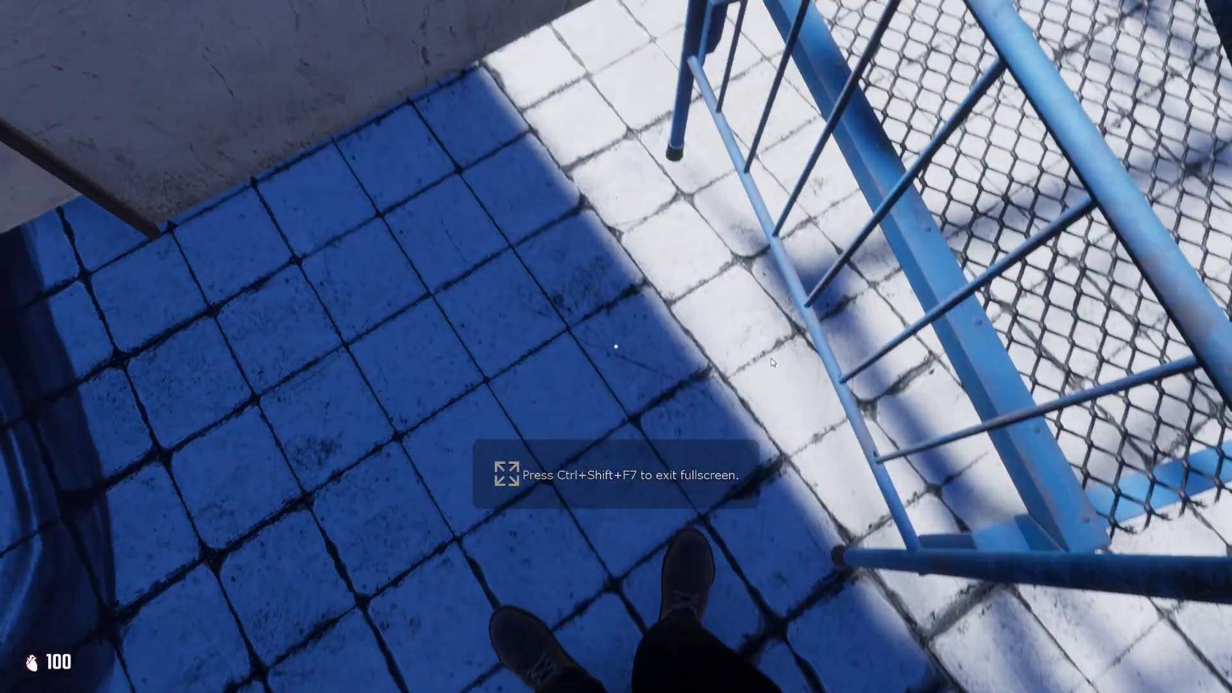
key(e)
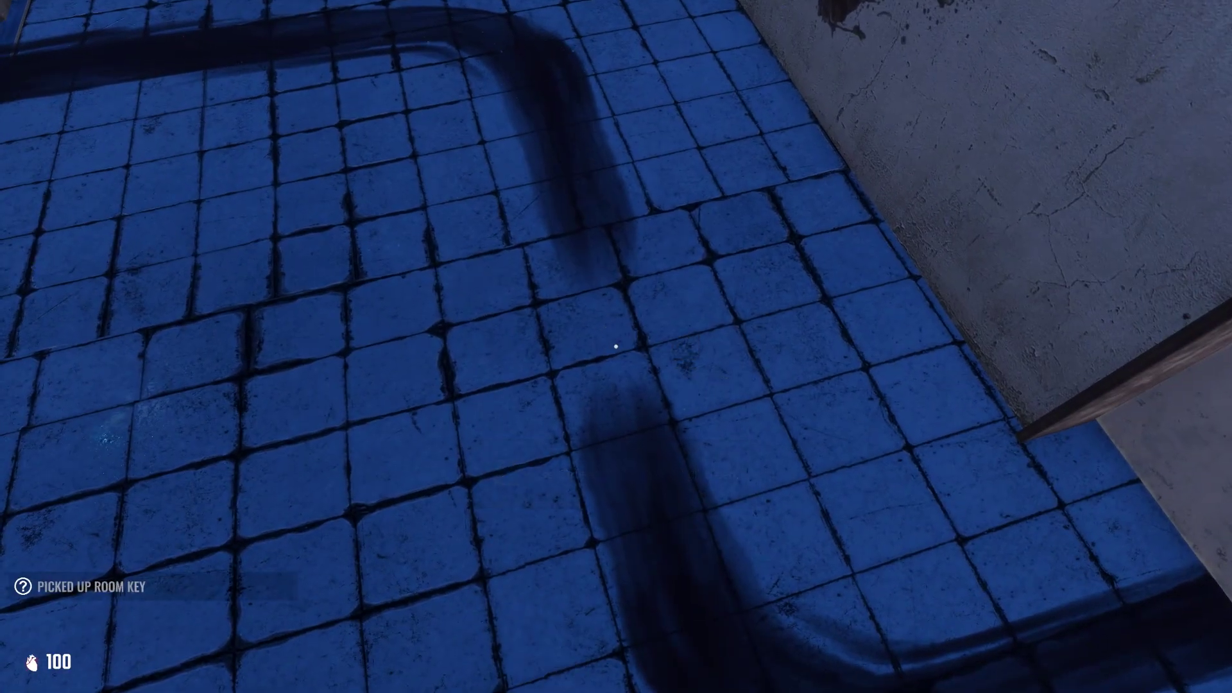
key(Tab)
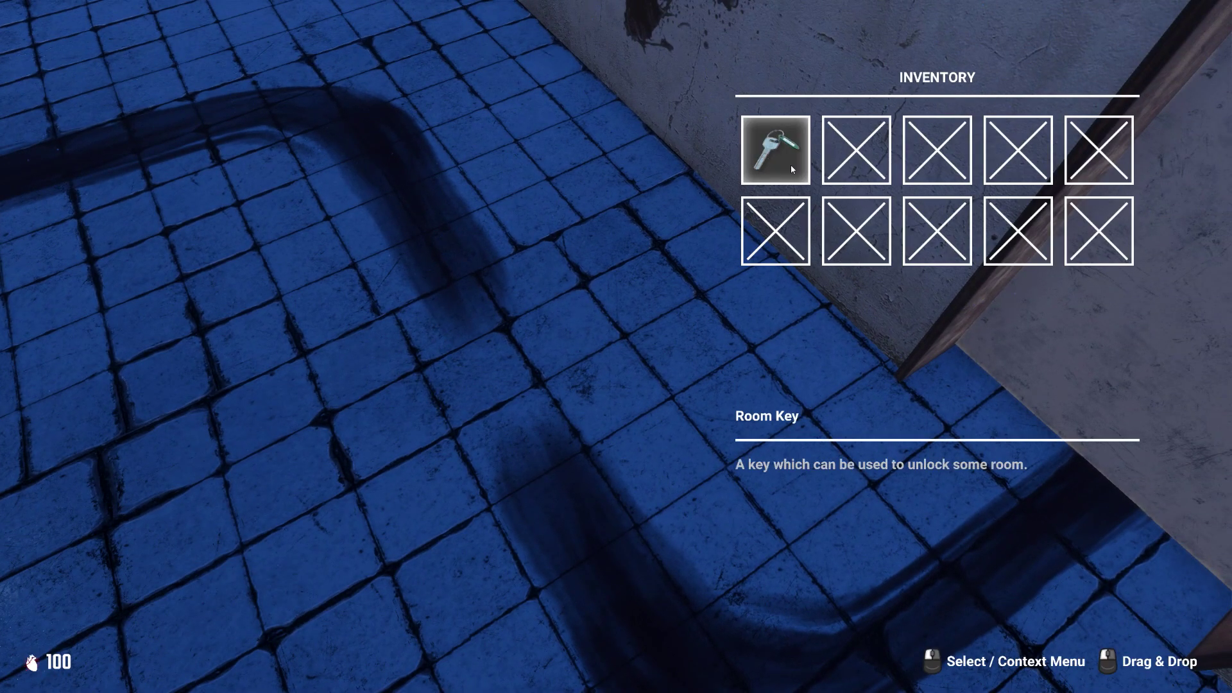
key(Tab)
- Unlock the door with the room key and check whether the key is still in the inventory
key(e)
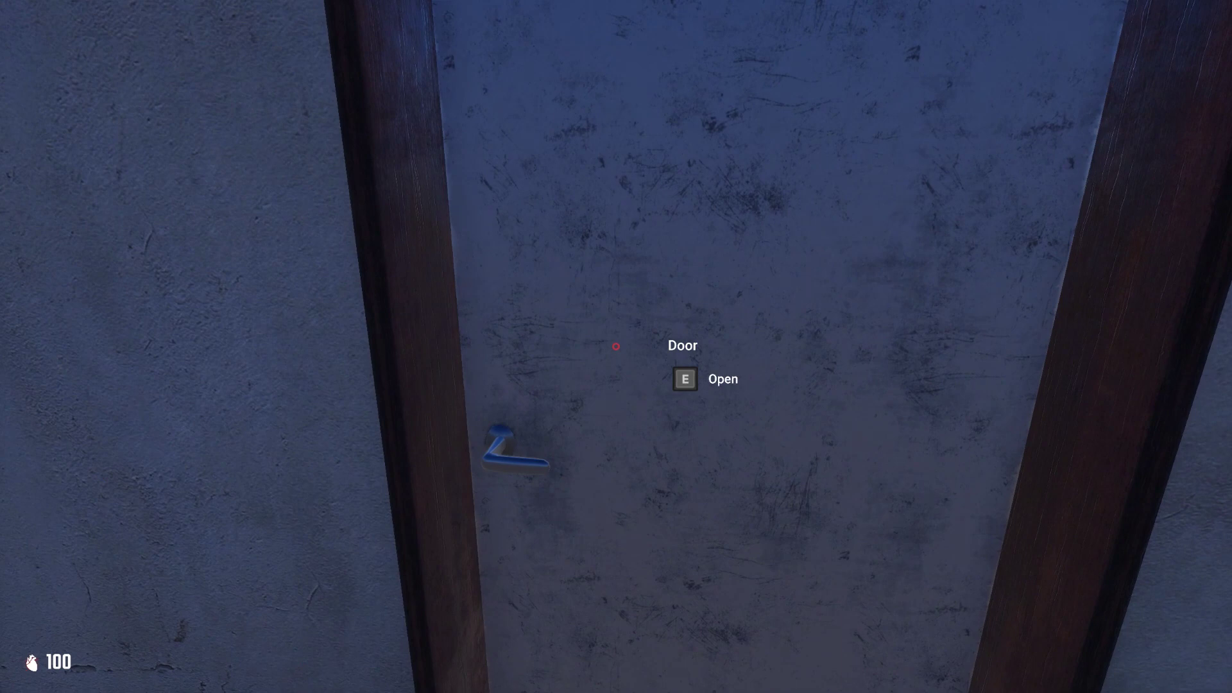
key(Tab)
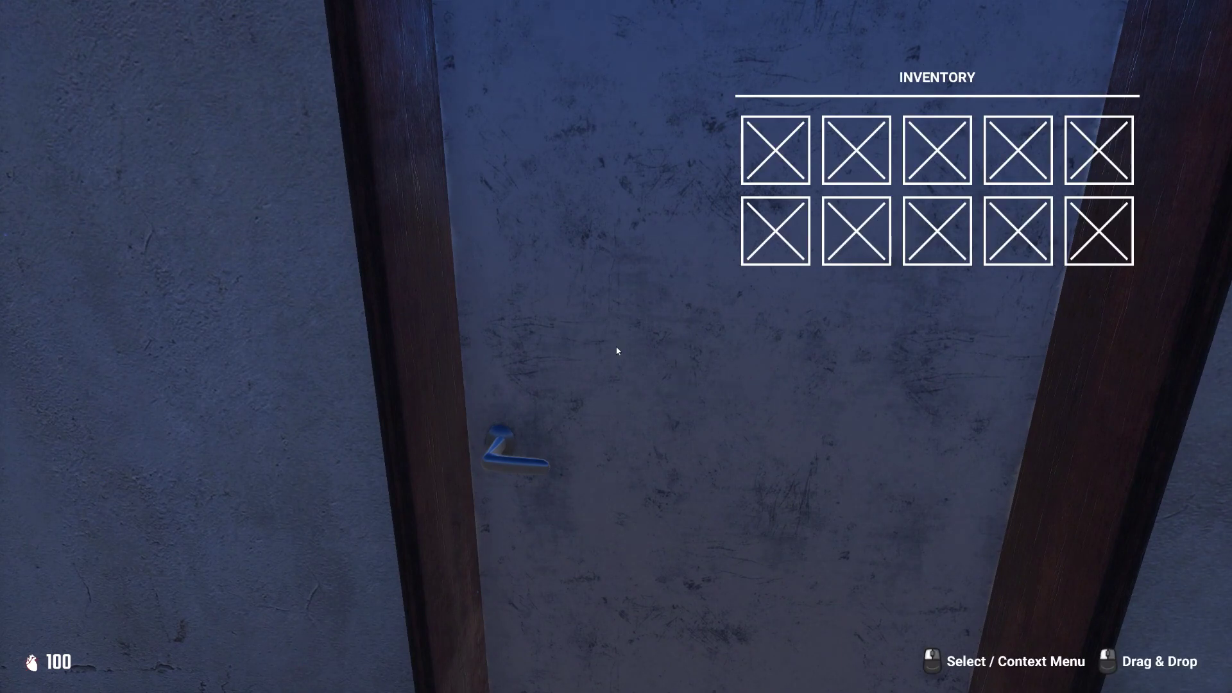
key(Tab)
- Test opening and closing the unlocked door from both sides and walk back through the doorway
key(e)
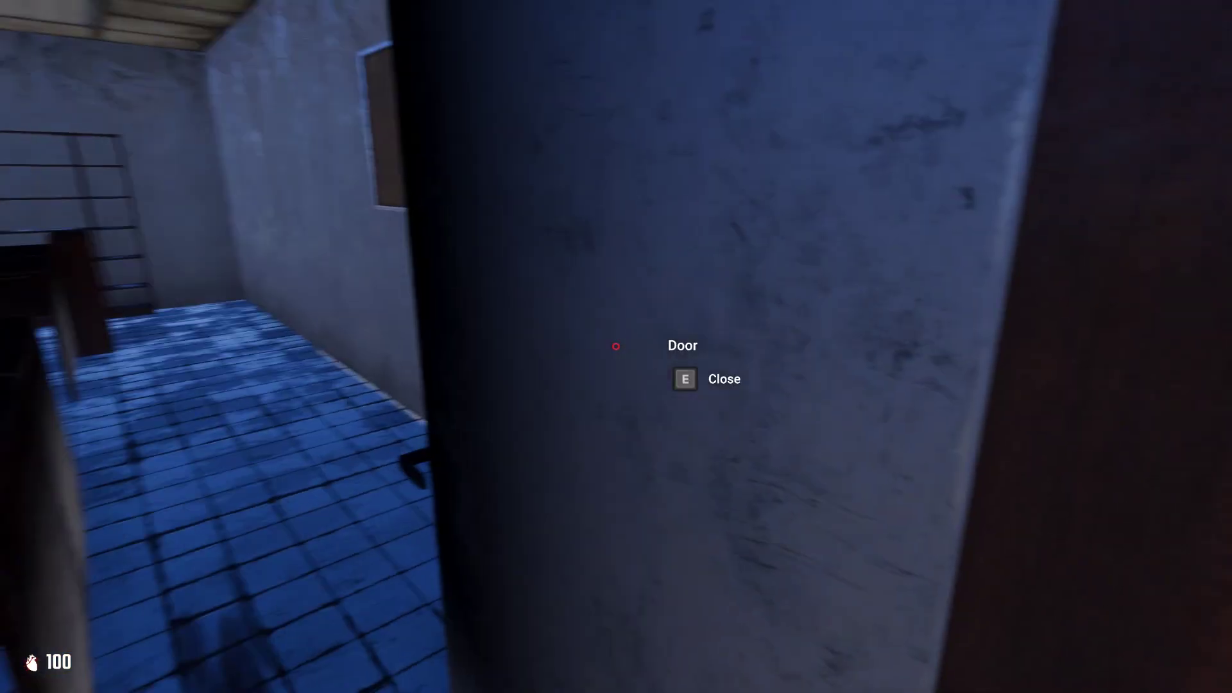
key(e)
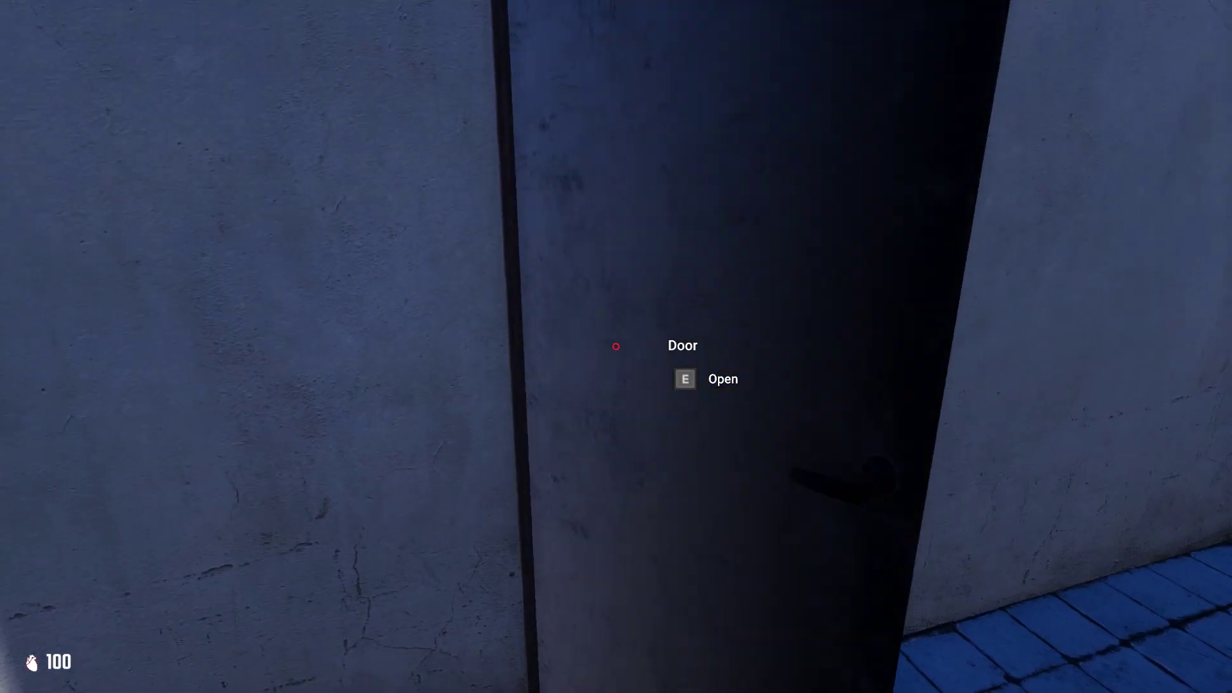
key(e)
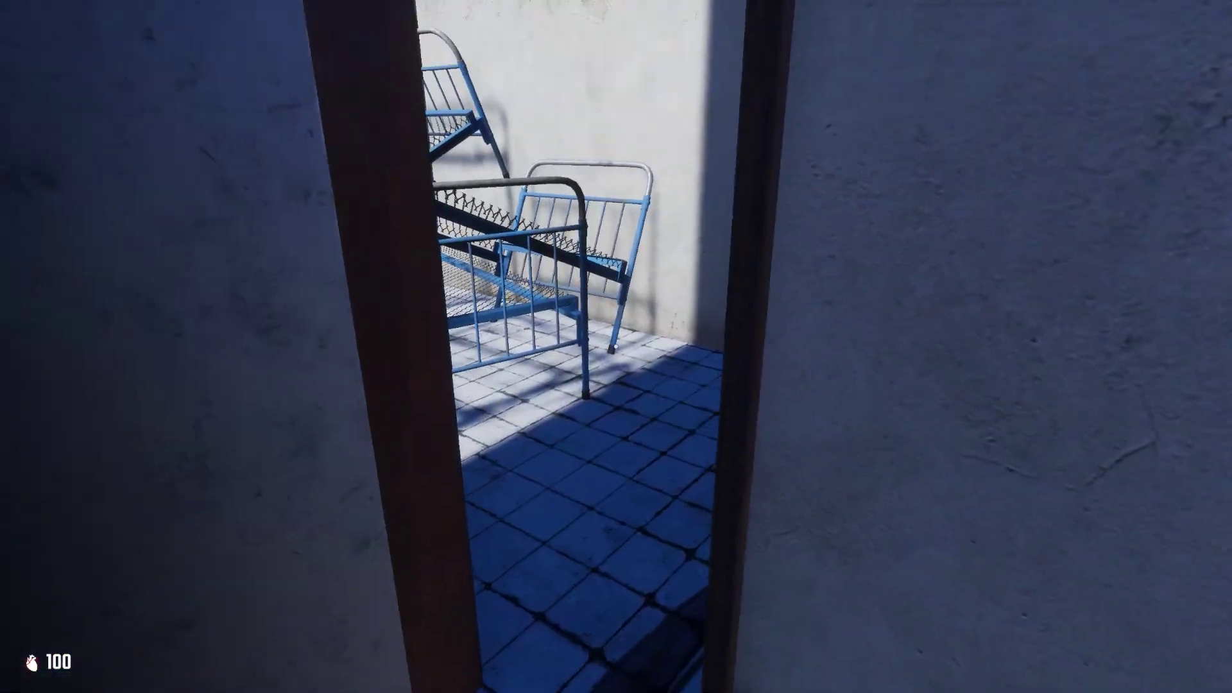
key(w)
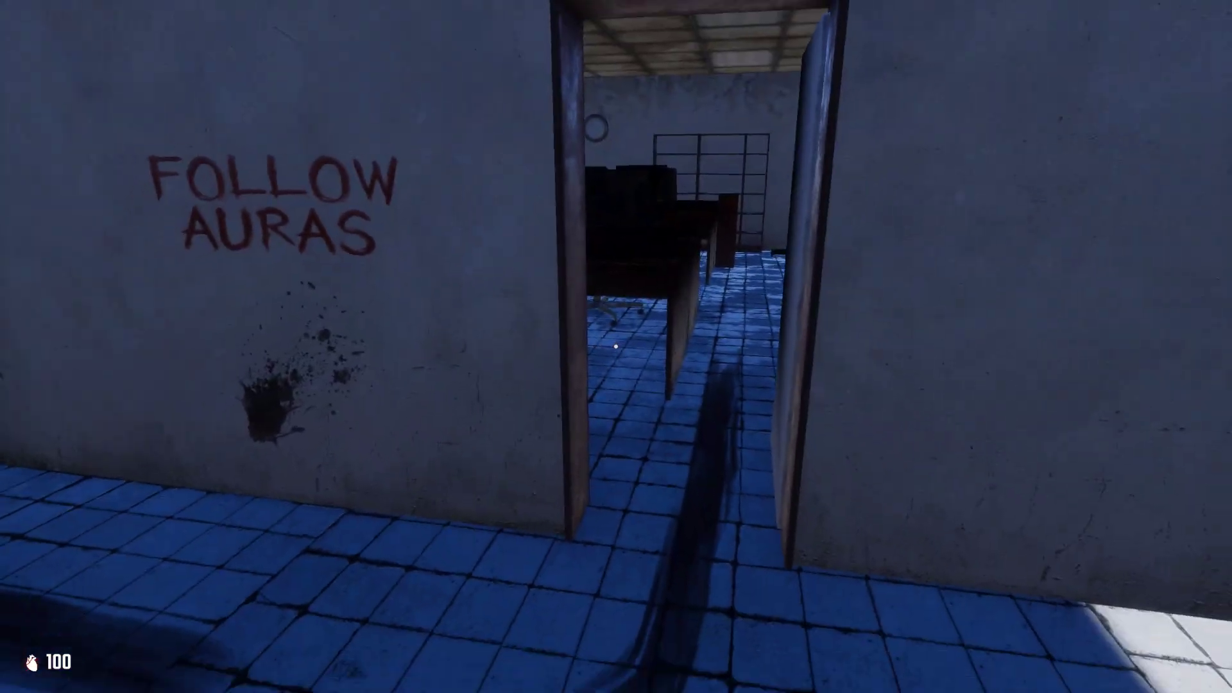
- Stop the game and select the door in the scene again, focusing the view on it
key(Escape)
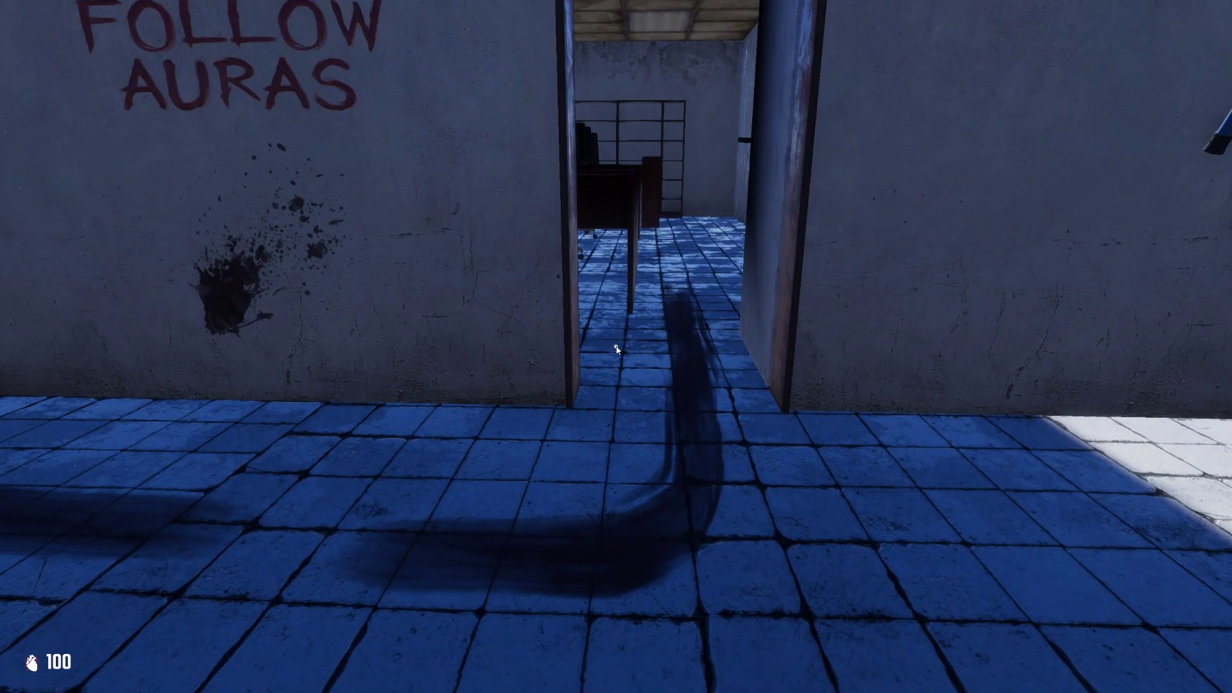
key(ctrl+p)
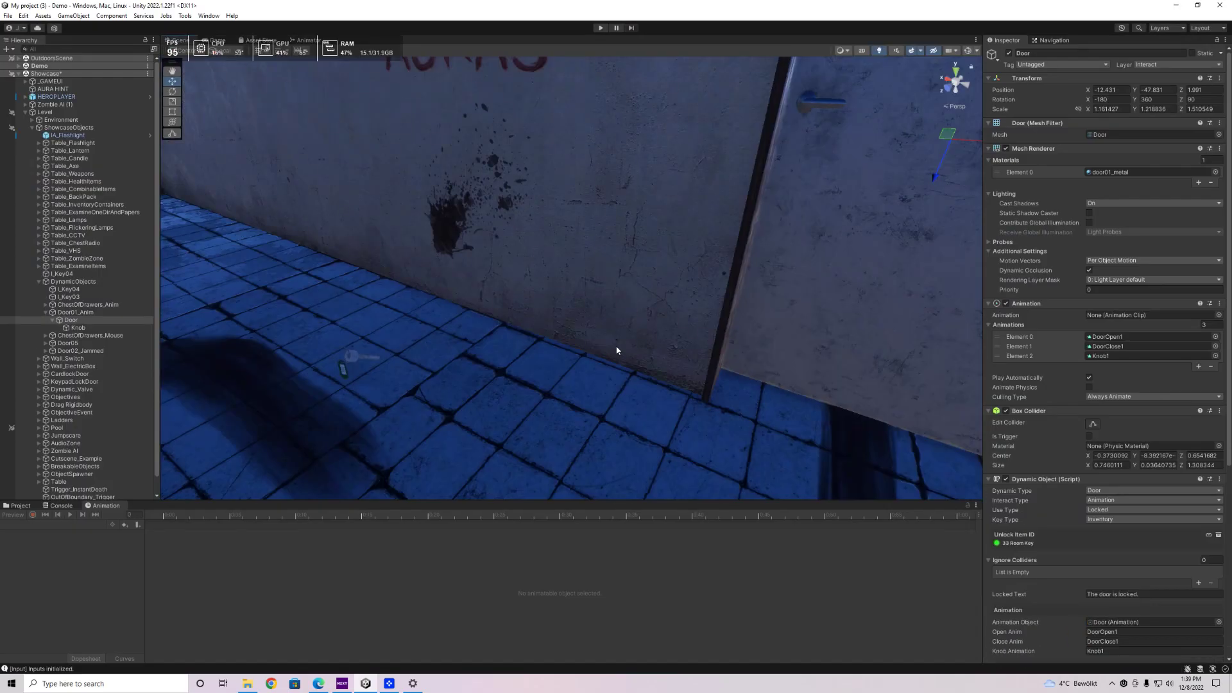
click(863, 330)
key(f)
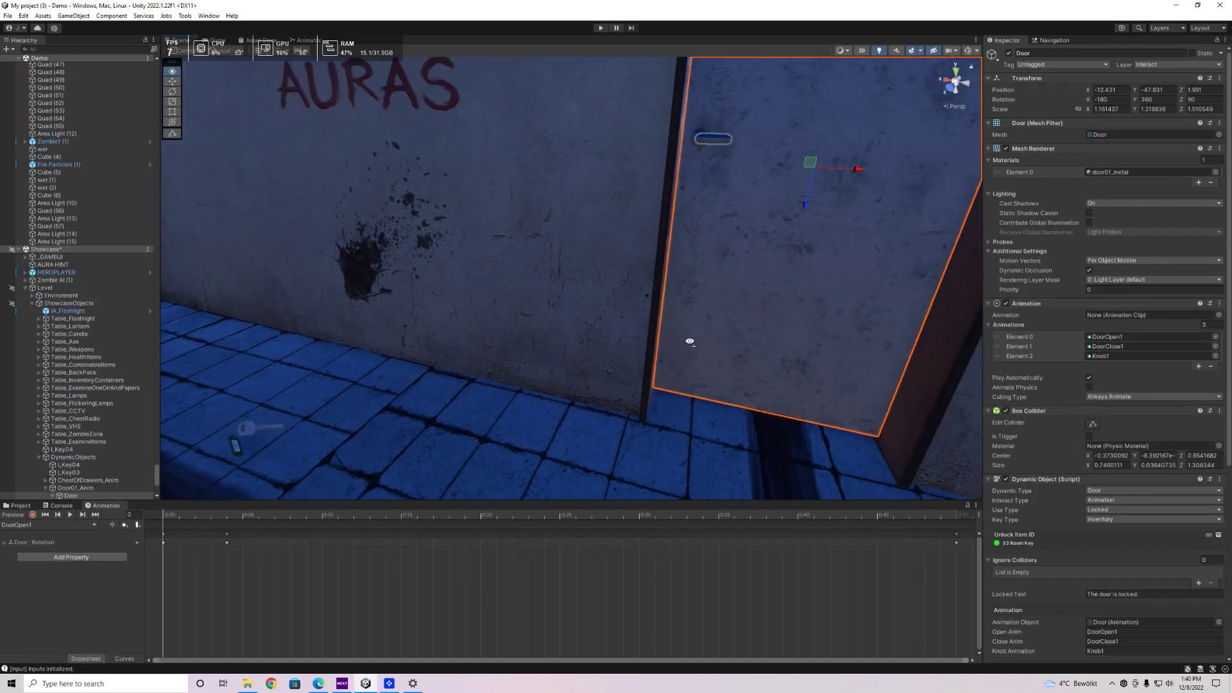